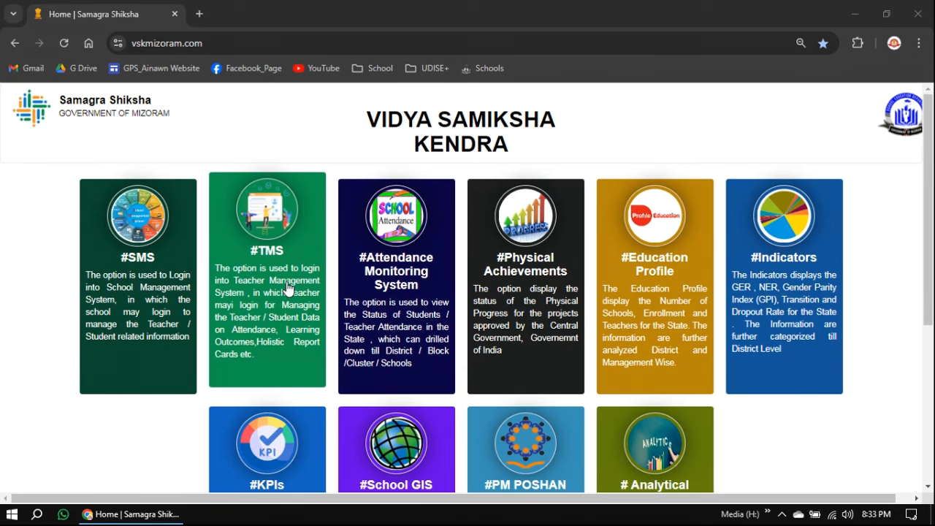
Sign in to #TMS with the saved User ID to reach the GOVT.AINAWN P/S dashboard
{"action": "left_click", "coordinate": [287, 288]}
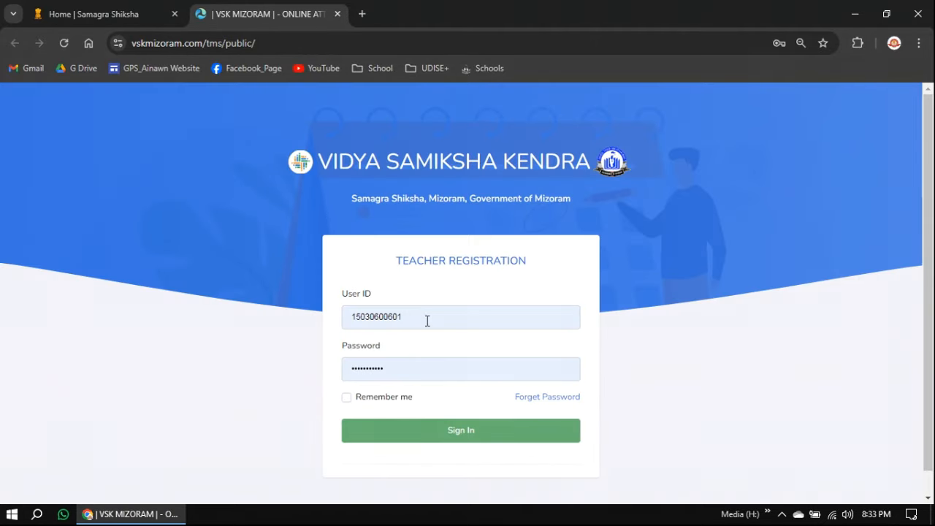
{"action": "left_click", "coordinate": [427, 321]}
{"action": "left_click", "coordinate": [481, 185]}
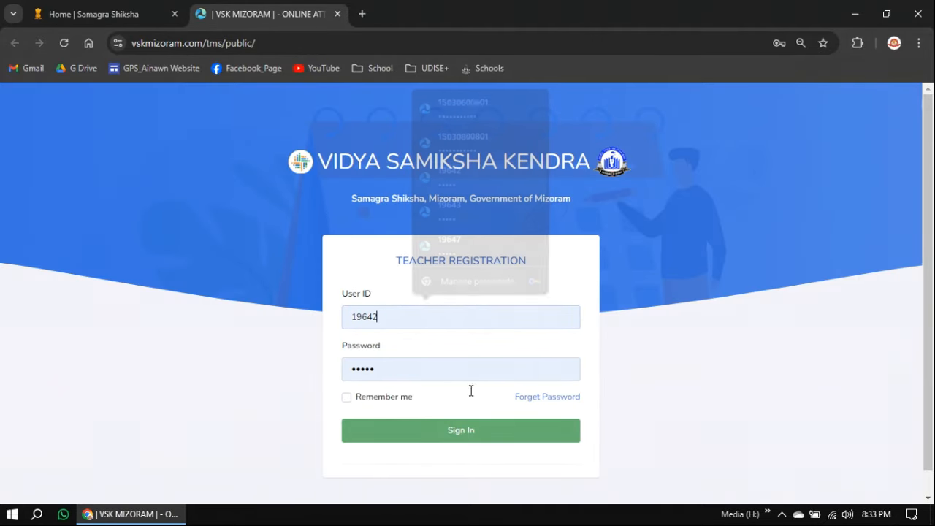
{"action": "left_click", "coordinate": [469, 436]}
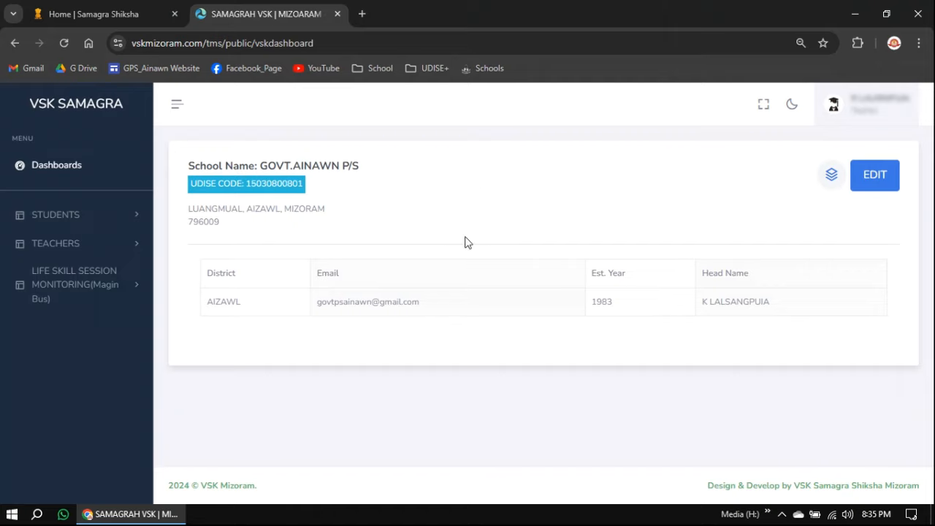
In Student Search, search a suggested student name with District All and no class set
{"action": "left_click", "coordinate": [82, 217]}
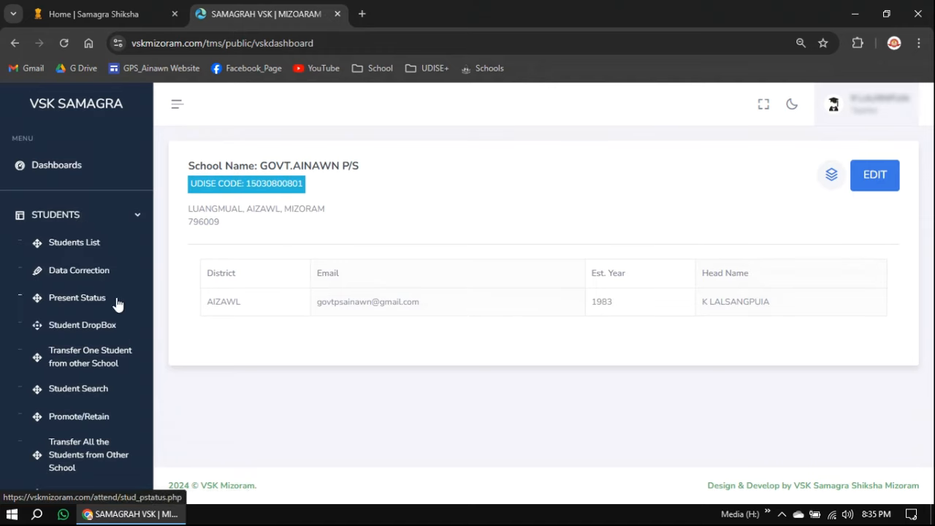
{"action": "left_click", "coordinate": [92, 391]}
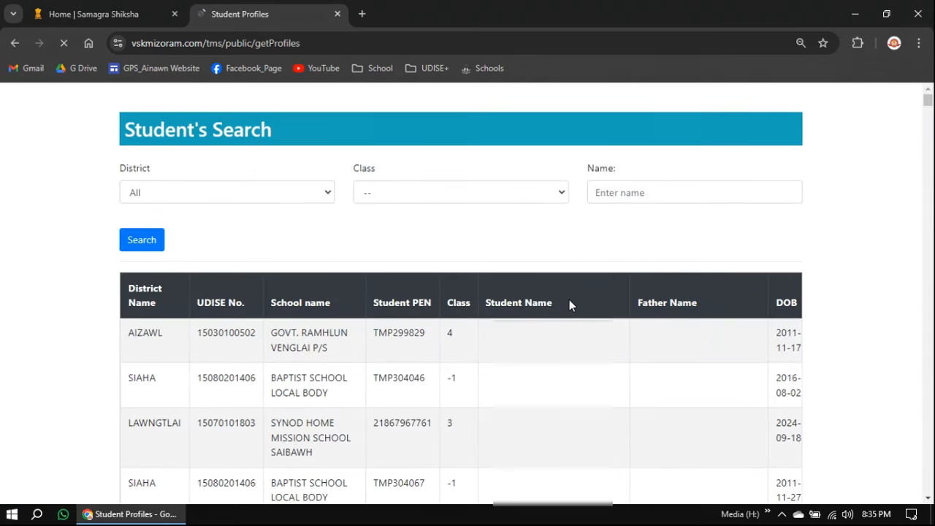
{"action": "left_click", "coordinate": [270, 194]}
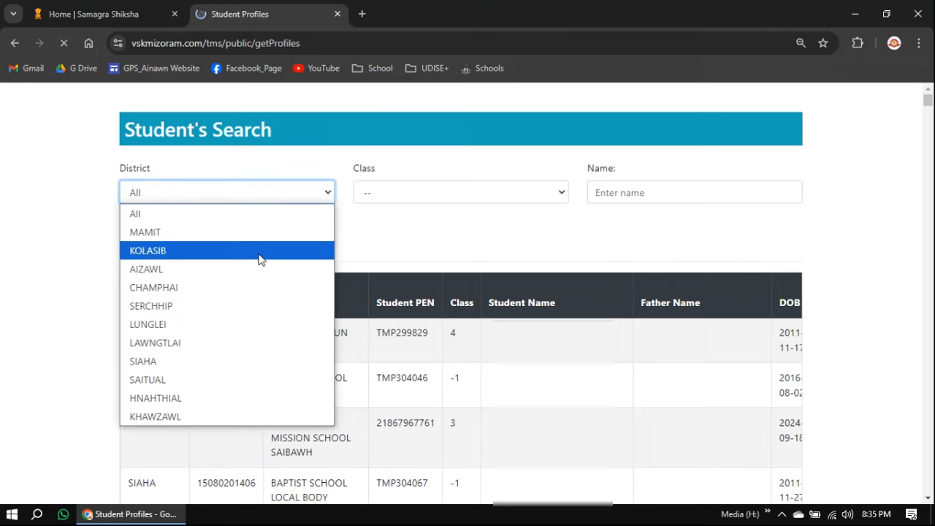
{"action": "left_click", "coordinate": [262, 213]}
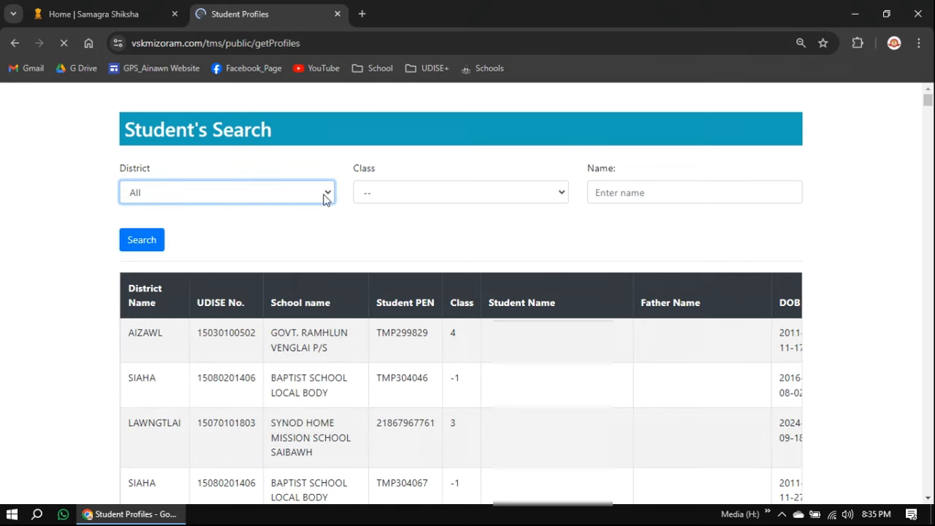
{"action": "left_click", "coordinate": [437, 195]}
{"action": "left_click", "coordinate": [438, 212]}
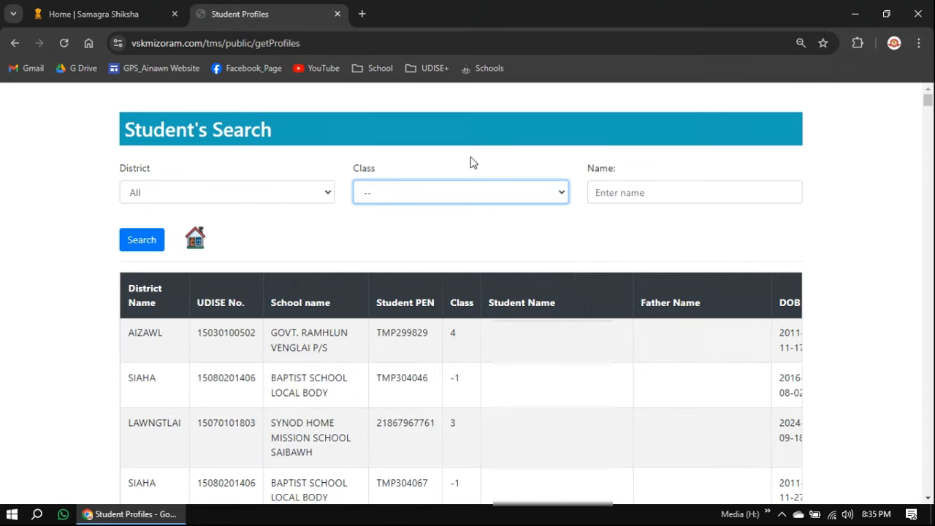
{"action": "left_click", "coordinate": [615, 192]}
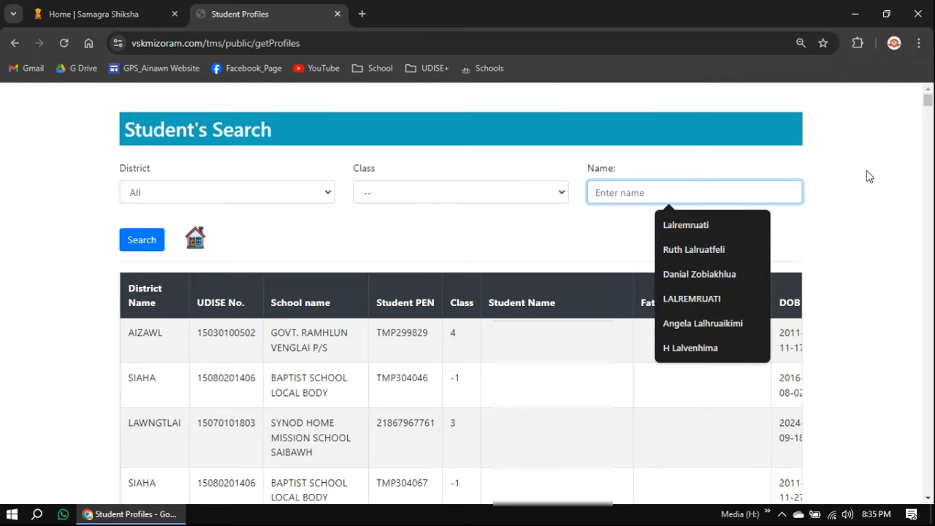
{"action": "left_click", "coordinate": [682, 225]}
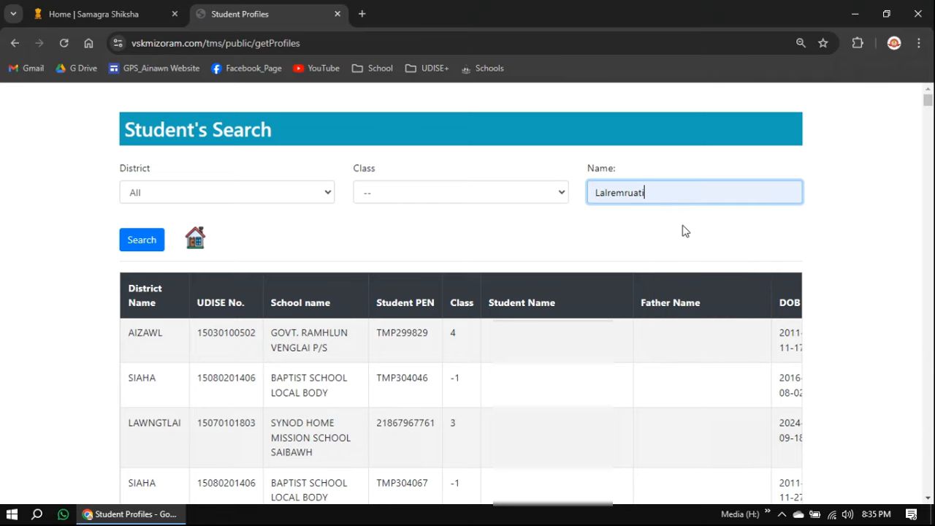
{"action": "left_click", "coordinate": [141, 237]}
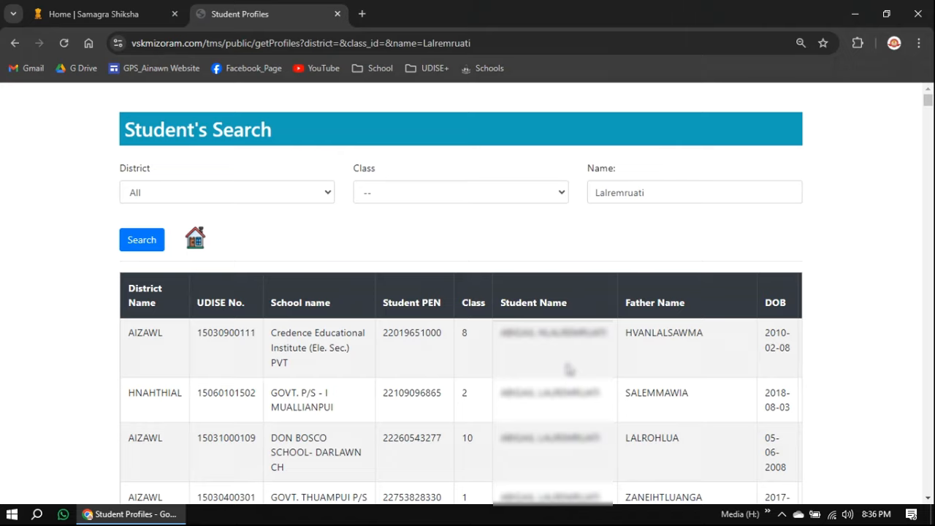
{"action": "scroll", "coordinate": [865, 272], "scroll_direction": "down", "scroll_amount": 4}
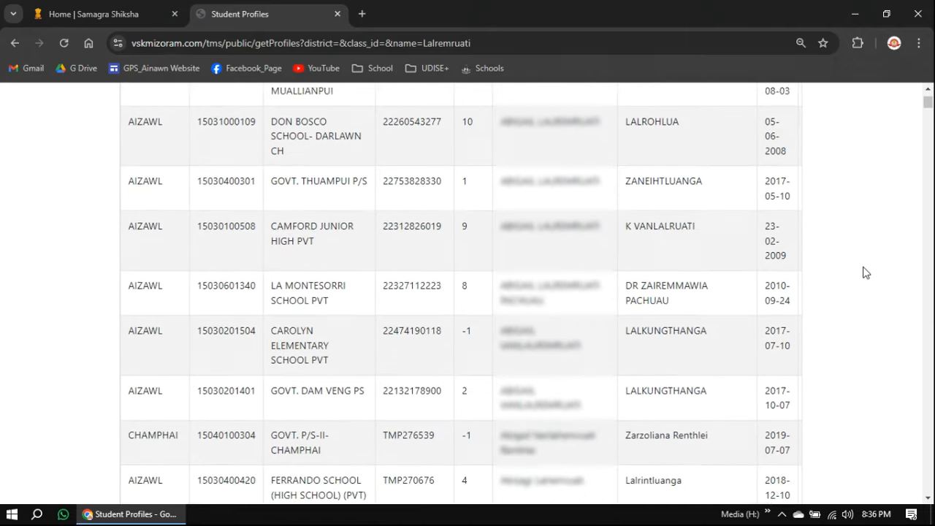
{"action": "scroll", "coordinate": [865, 272], "scroll_direction": "down", "scroll_amount": 5}
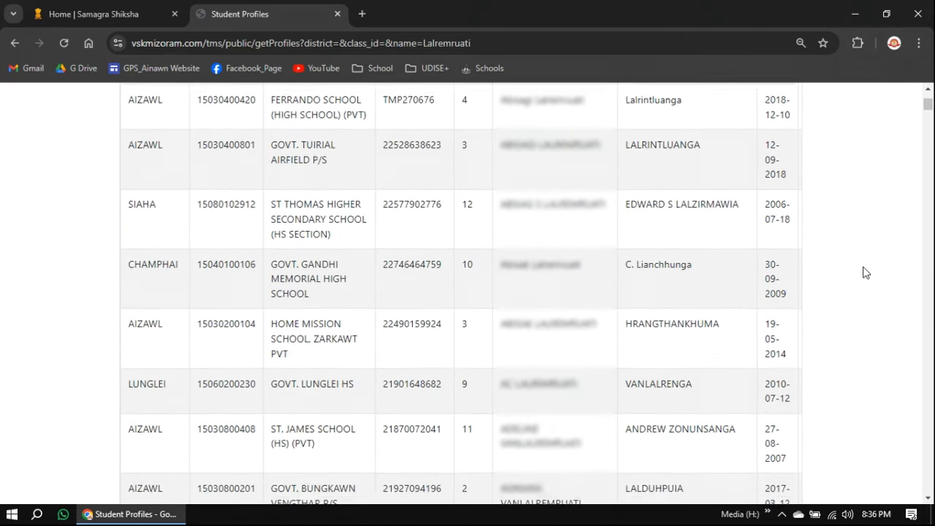
{"action": "scroll", "coordinate": [865, 272], "scroll_direction": "down", "scroll_amount": 9}
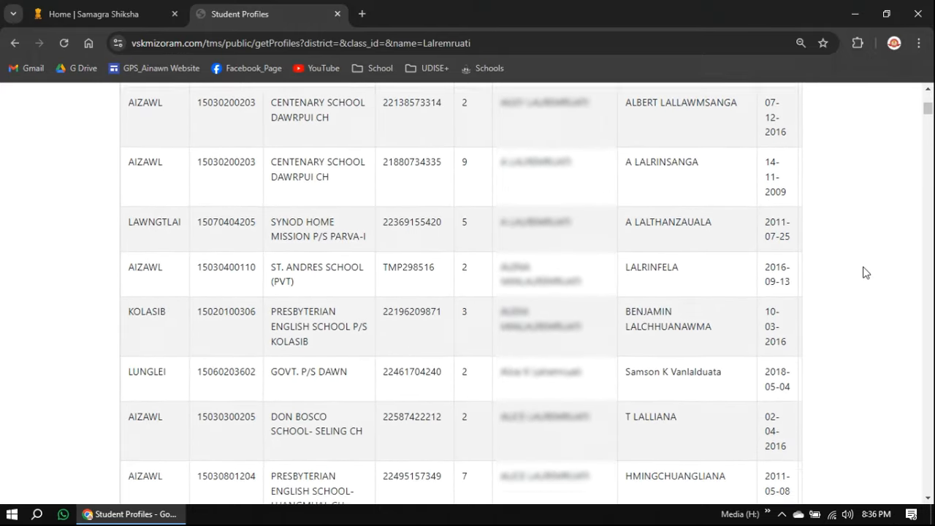
{"action": "scroll", "coordinate": [864, 271], "scroll_direction": "down", "scroll_amount": 11}
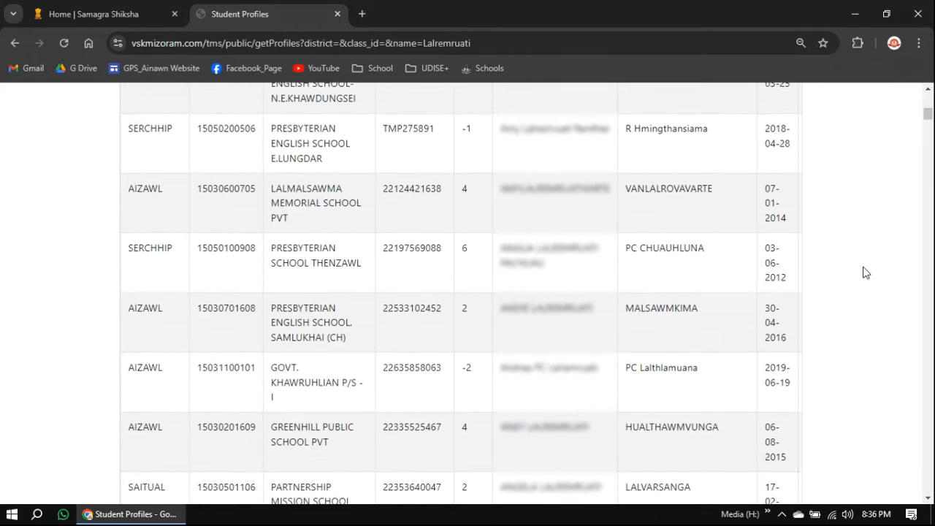
{"action": "scroll", "coordinate": [865, 272], "scroll_direction": "down", "scroll_amount": 10}
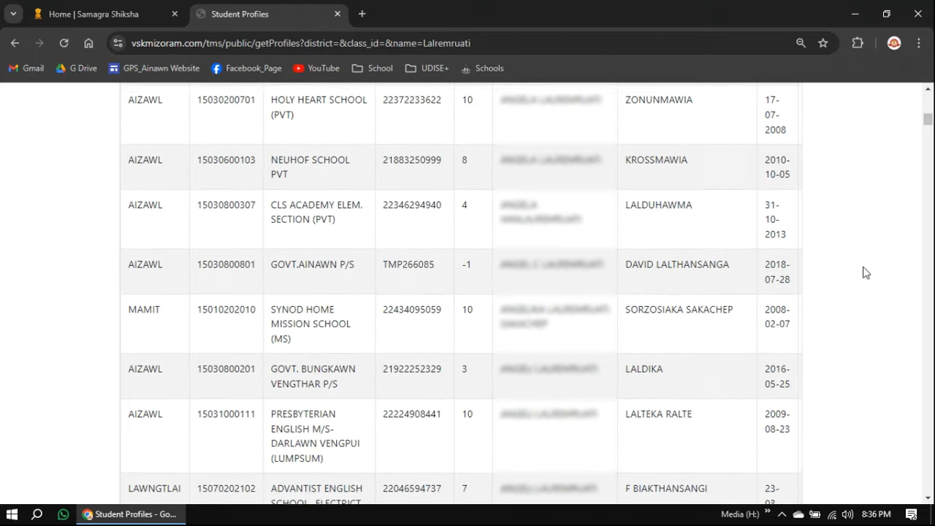
{"action": "scroll", "coordinate": [865, 273], "scroll_direction": "down", "scroll_amount": 10}
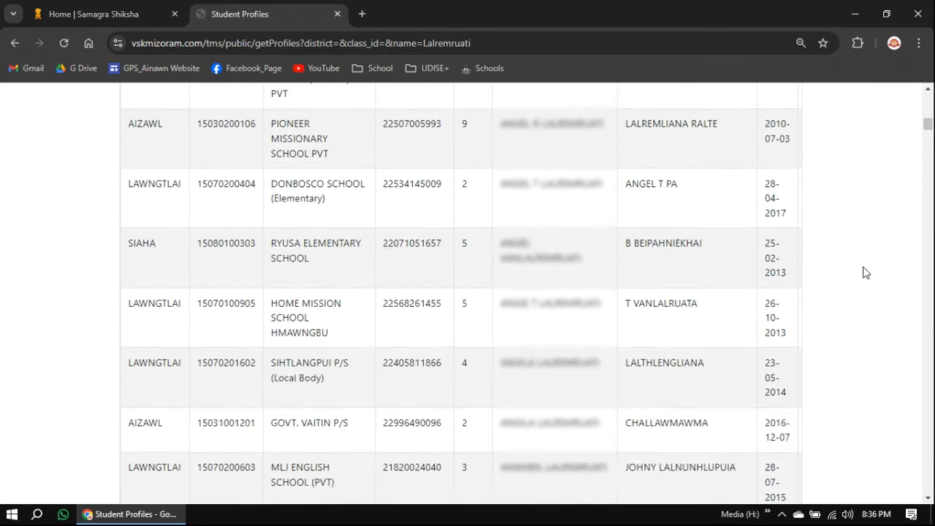
{"action": "scroll", "coordinate": [866, 273], "scroll_direction": "down", "scroll_amount": 10}
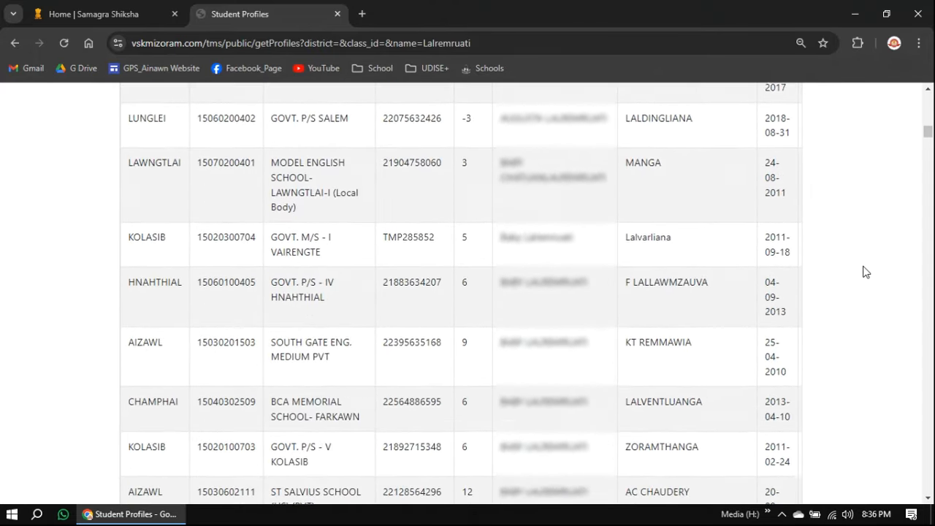
{"action": "scroll", "coordinate": [866, 272], "scroll_direction": "down", "scroll_amount": 10}
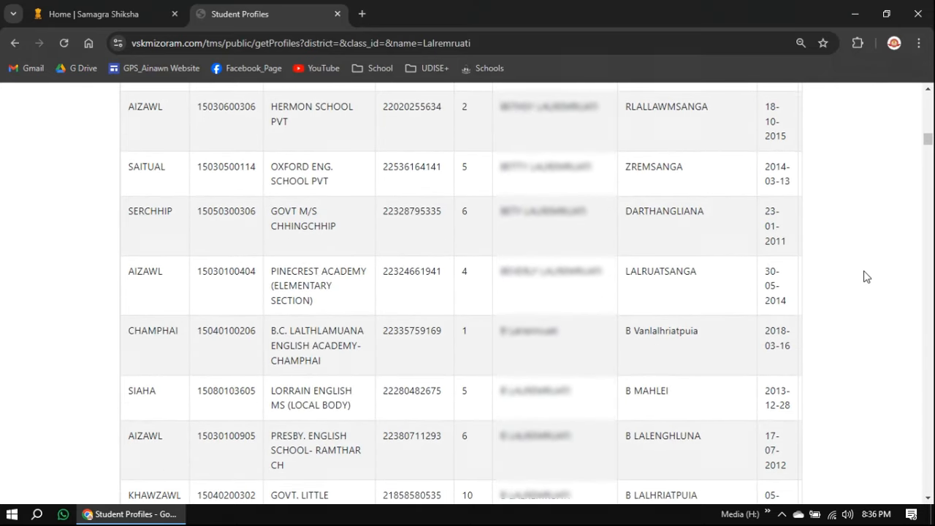
{"action": "scroll", "coordinate": [866, 276], "scroll_direction": "down", "scroll_amount": 4}
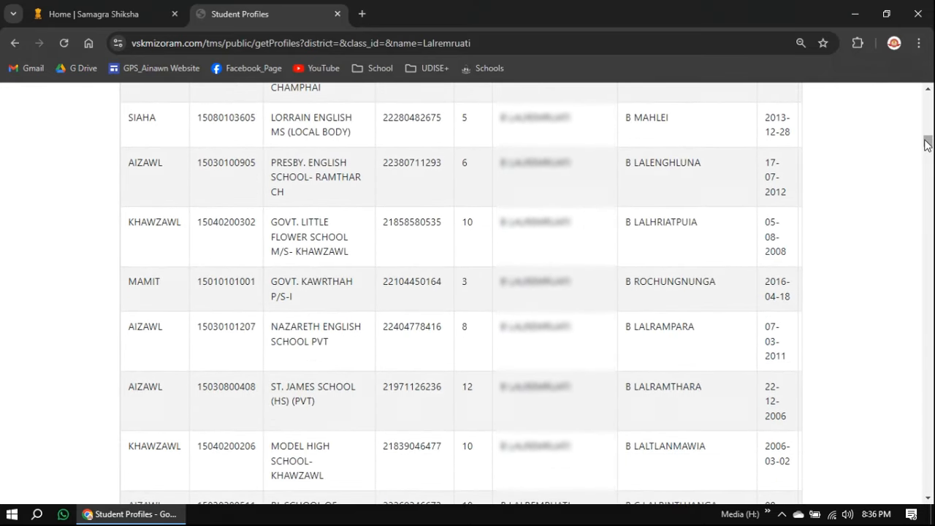
{"action": "key", "text": "F5"}
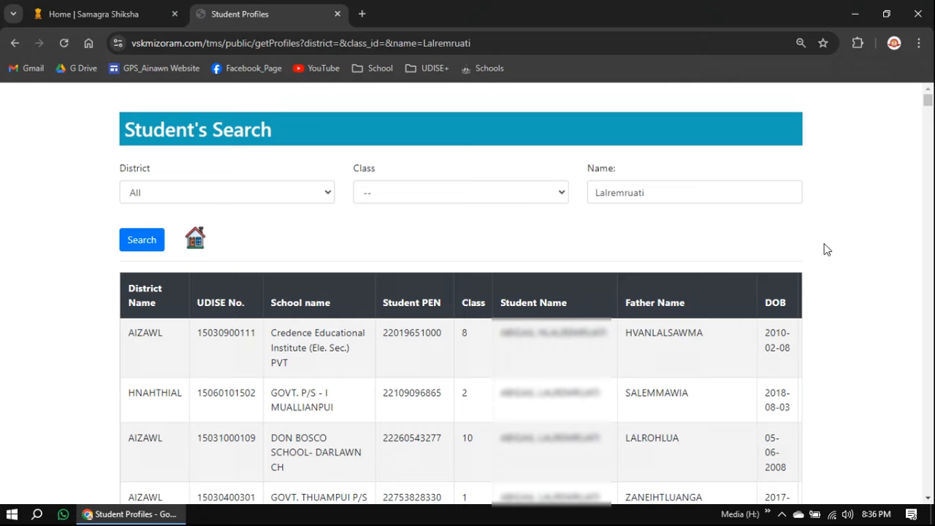
Rerun the student name search and scroll down through the results table
{"action": "left_click", "coordinate": [702, 193]}
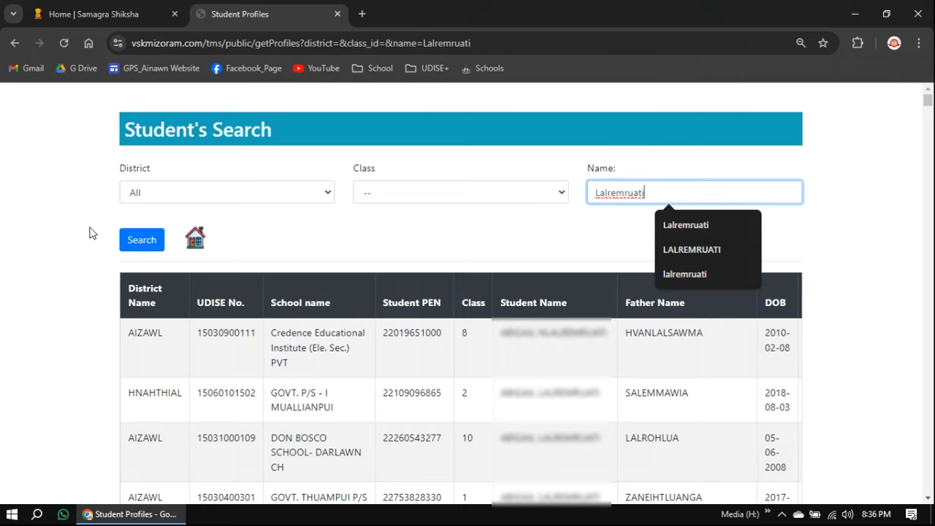
{"action": "left_click", "coordinate": [142, 240]}
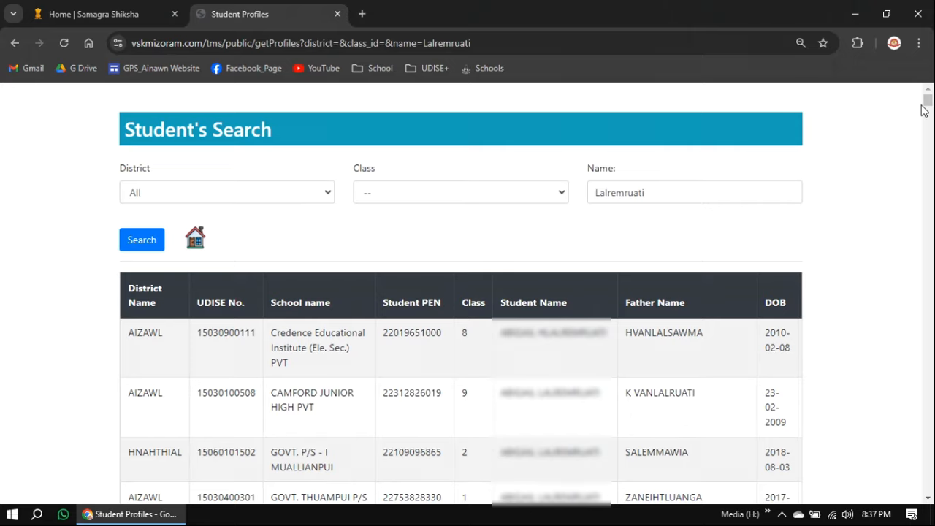
{"action": "left_click_drag", "start_coordinate": [928, 100], "coordinate": [929, 491]}
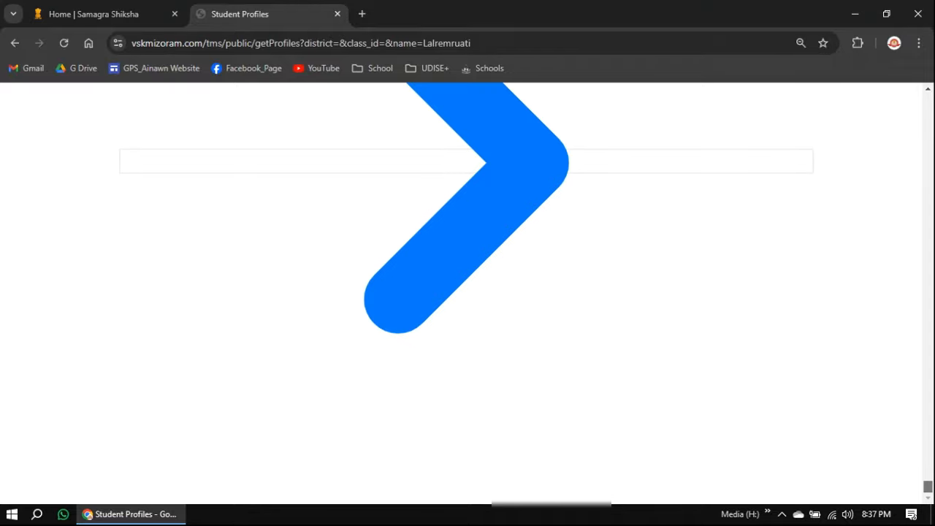
{"action": "scroll", "coordinate": [632, 314], "scroll_direction": "up", "scroll_amount": 5}
{"action": "scroll", "coordinate": [632, 314], "scroll_direction": "up", "scroll_amount": 6}
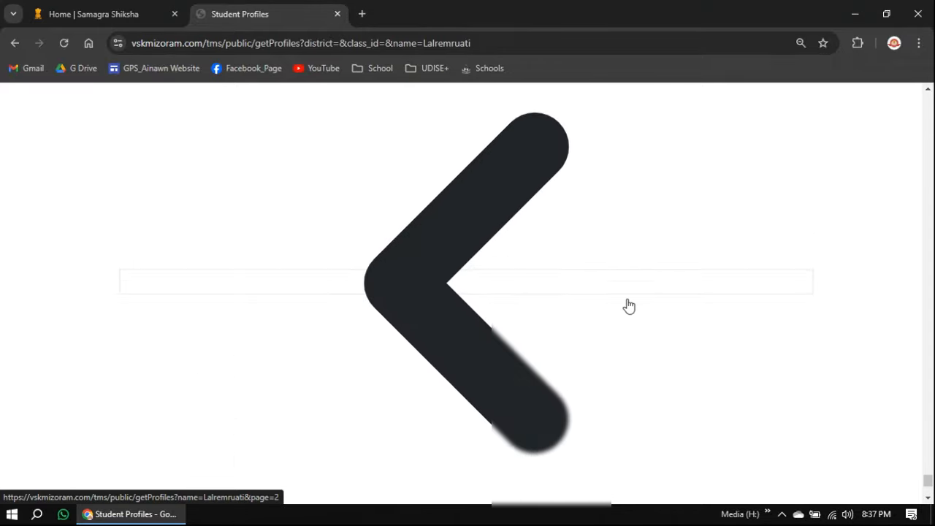
{"action": "scroll", "coordinate": [633, 295], "scroll_direction": "down", "scroll_amount": 7}
{"action": "scroll", "coordinate": [585, 281], "scroll_direction": "down", "scroll_amount": 3}
Scroll back to the top of the results and open the browser's find-in-page bar
{"action": "scroll", "coordinate": [555, 272], "scroll_direction": "up", "scroll_amount": 2}
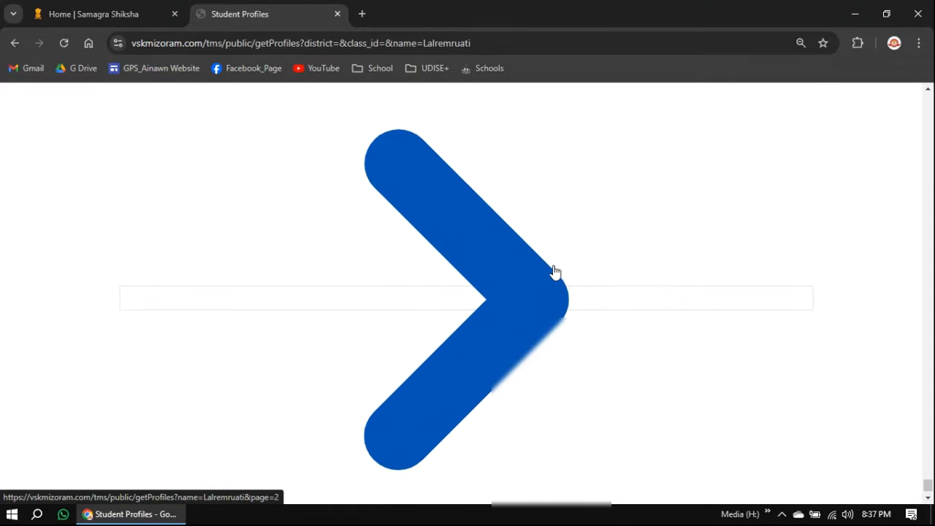
{"action": "scroll", "coordinate": [555, 272], "scroll_direction": "up", "scroll_amount": 10}
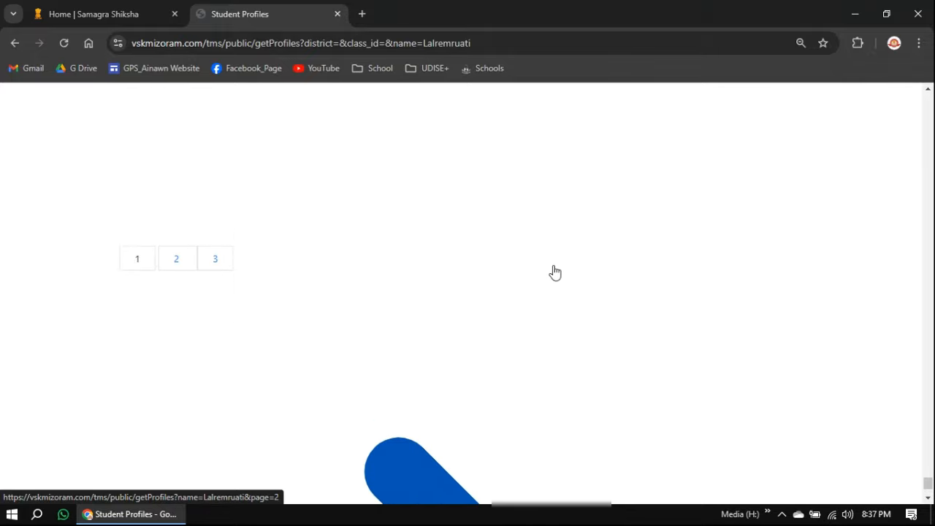
{"action": "scroll", "coordinate": [555, 271], "scroll_direction": "down", "scroll_amount": 4}
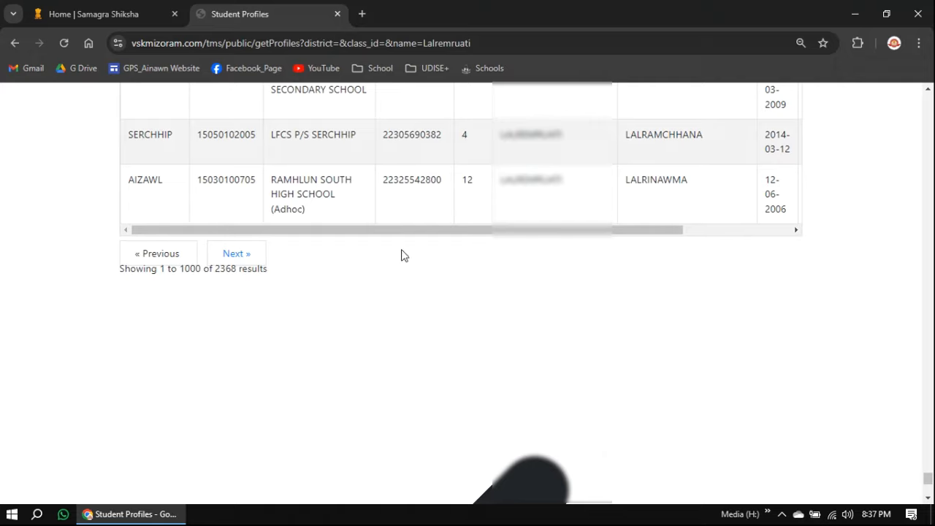
{"action": "scroll", "coordinate": [657, 210], "scroll_direction": "up", "scroll_amount": 3}
{"action": "scroll", "coordinate": [850, 292], "scroll_direction": "up", "scroll_amount": 3}
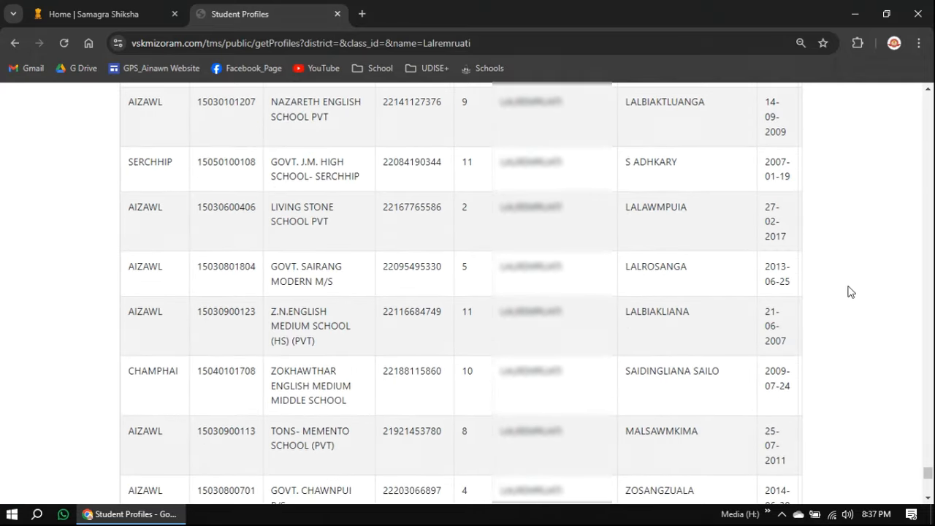
{"action": "left_click_drag", "start_coordinate": [928, 476], "coordinate": [928, 118]}
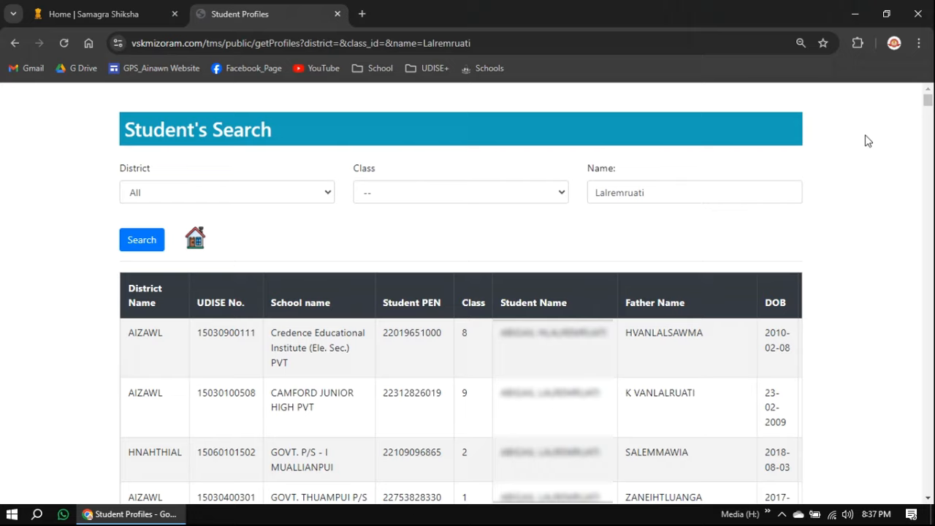
{"action": "key", "text": "ctrl+f"}
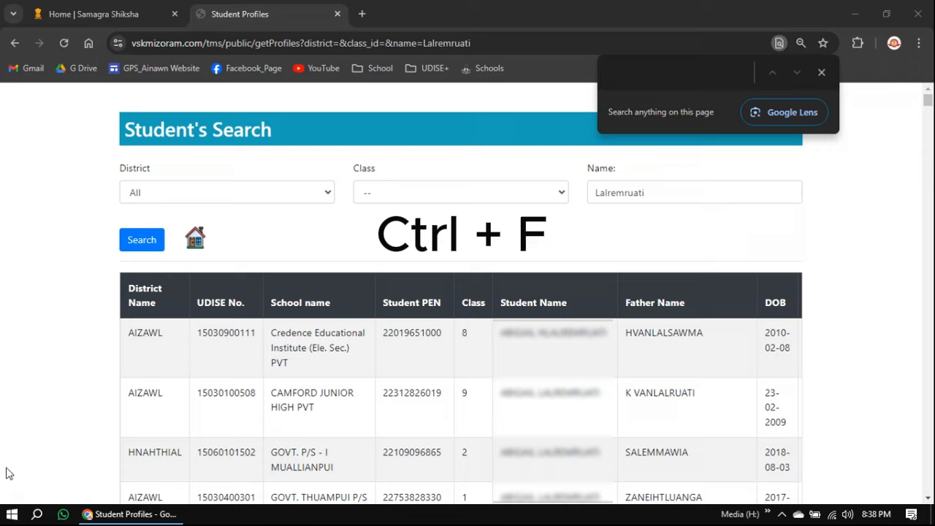
Enter the father's name in the find box to jump to the first of three matches
{"action": "mouse_move", "coordinate": [7, 470]}
{"action": "left_mouse_down"}
{"action": "mouse_move", "coordinate": [146, 502]}
{"action": "mouse_move", "coordinate": [472, 504]}
{"action": "left_mouse_up"}
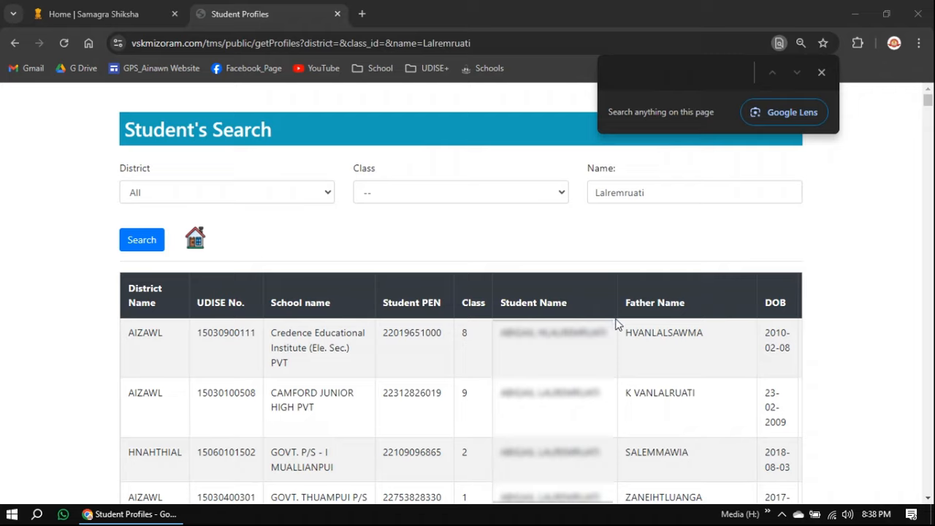
{"action": "left_click", "coordinate": [646, 72]}
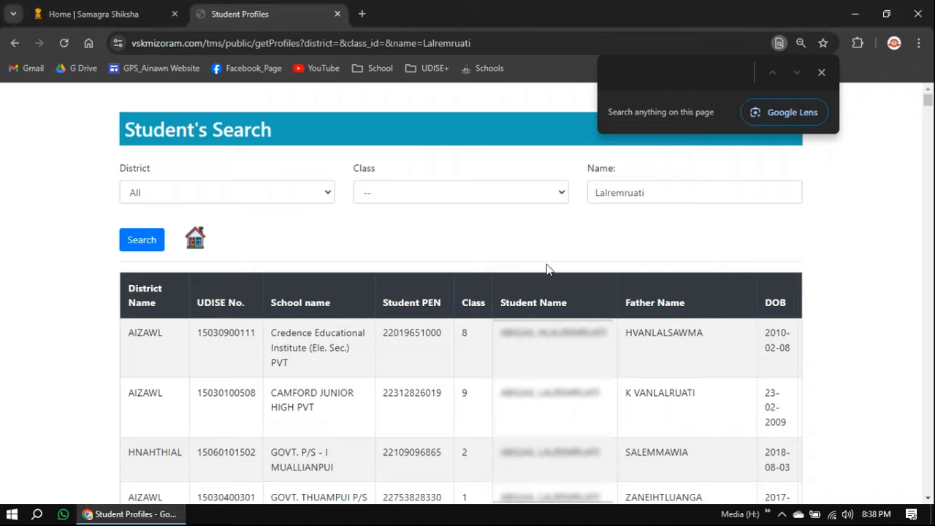
{"action": "left_click", "coordinate": [136, 253]}
{"action": "left_click", "coordinate": [653, 85]}
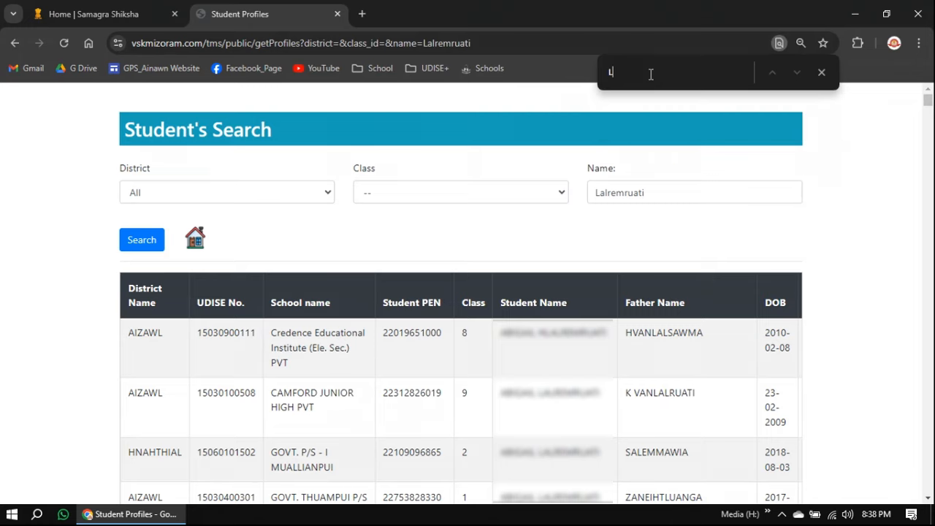
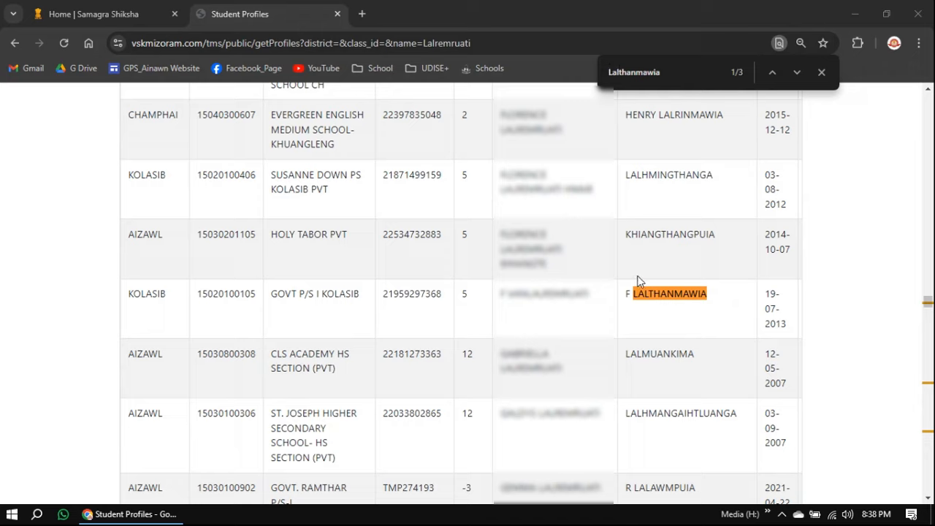
Step to the third match (3/3), close the find bar, and scroll to the Previous/Next links
{"action": "mouse_move", "coordinate": [625, 277]}
{"action": "left_mouse_down"}
{"action": "mouse_move", "coordinate": [660, 306]}
{"action": "mouse_move", "coordinate": [713, 310]}
{"action": "left_mouse_up"}
{"action": "left_click", "coordinate": [798, 72]}
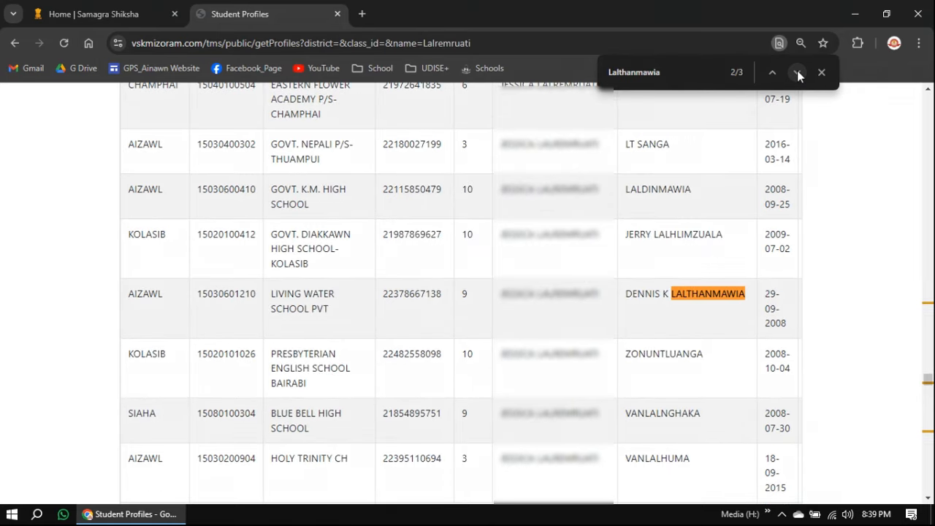
{"action": "left_click", "coordinate": [797, 71]}
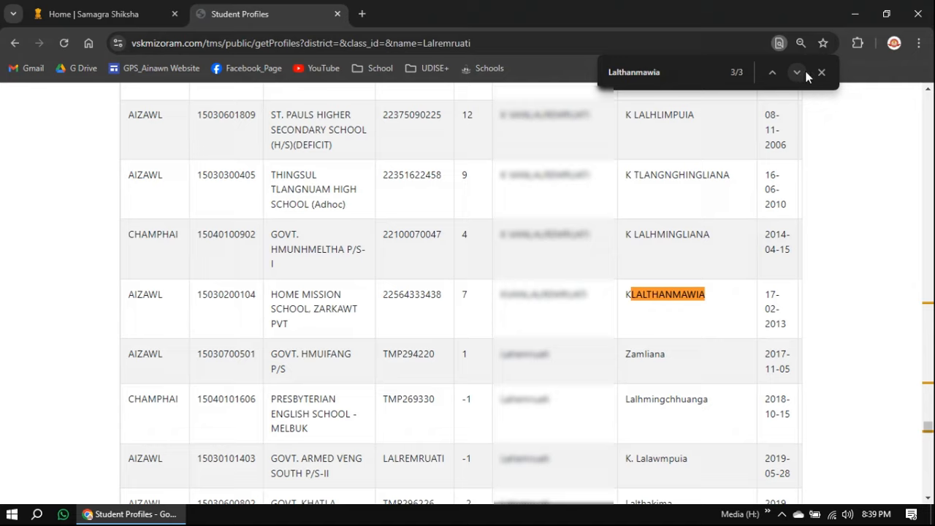
{"action": "left_click", "coordinate": [822, 72]}
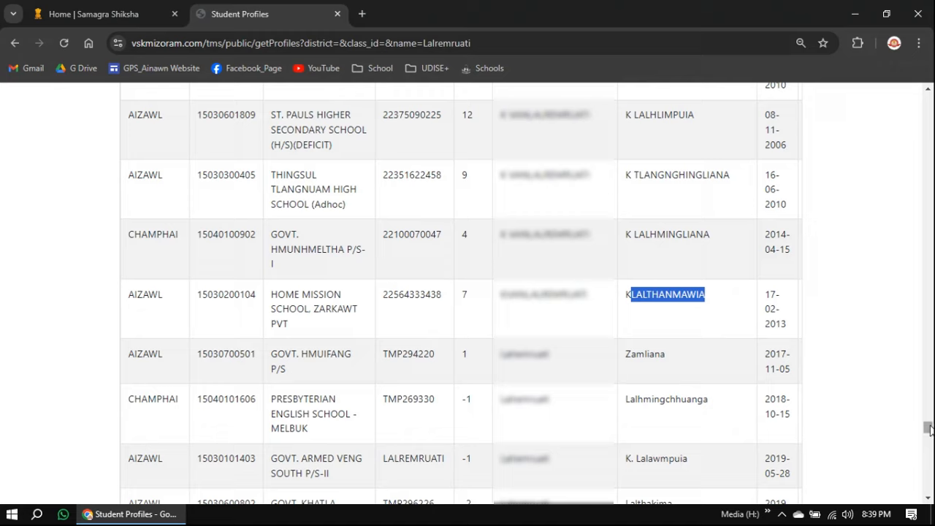
{"action": "left_click_drag", "start_coordinate": [930, 429], "coordinate": [930, 476]}
{"action": "scroll", "coordinate": [843, 381], "scroll_direction": "down", "scroll_amount": 12}
{"action": "scroll", "coordinate": [842, 358], "scroll_direction": "up", "scroll_amount": 3}
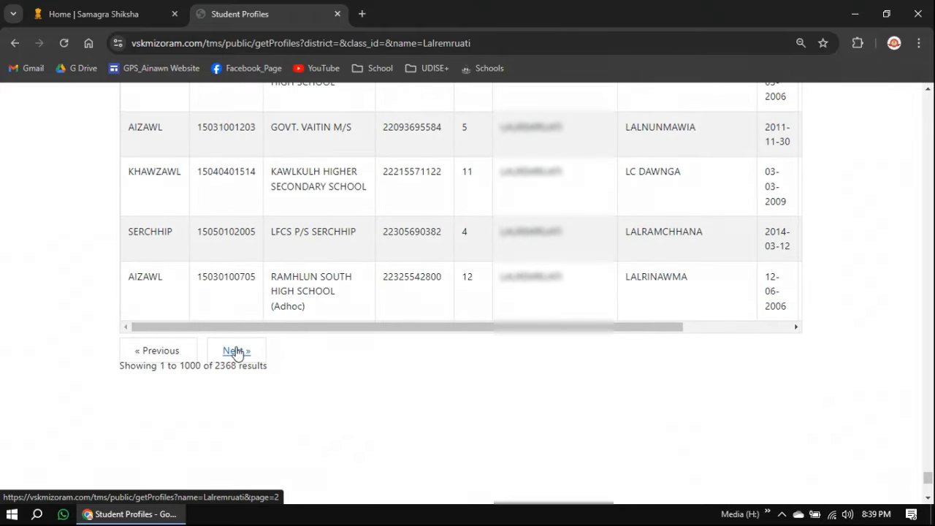
Go to page 2 of the results and find the single match (1/1) for the father's name
{"action": "left_click", "coordinate": [235, 351]}
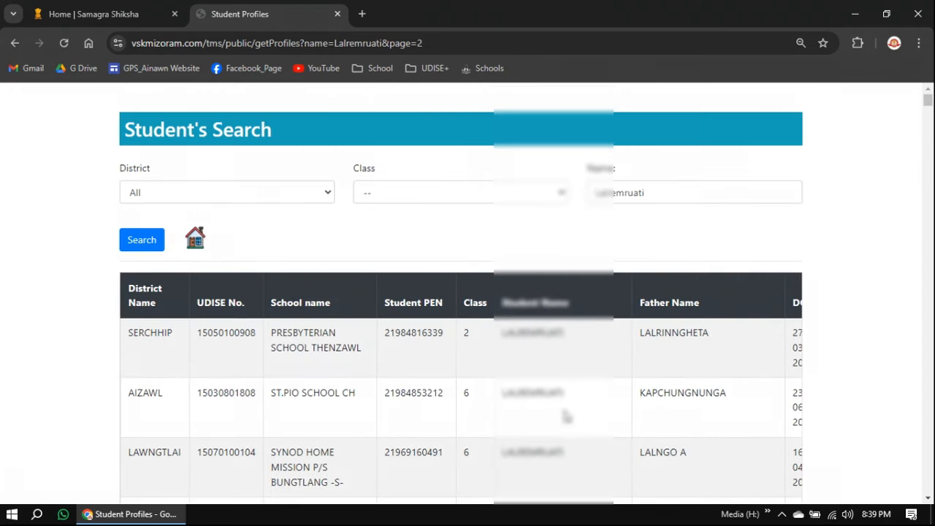
{"action": "key", "text": "ctrl+f"}
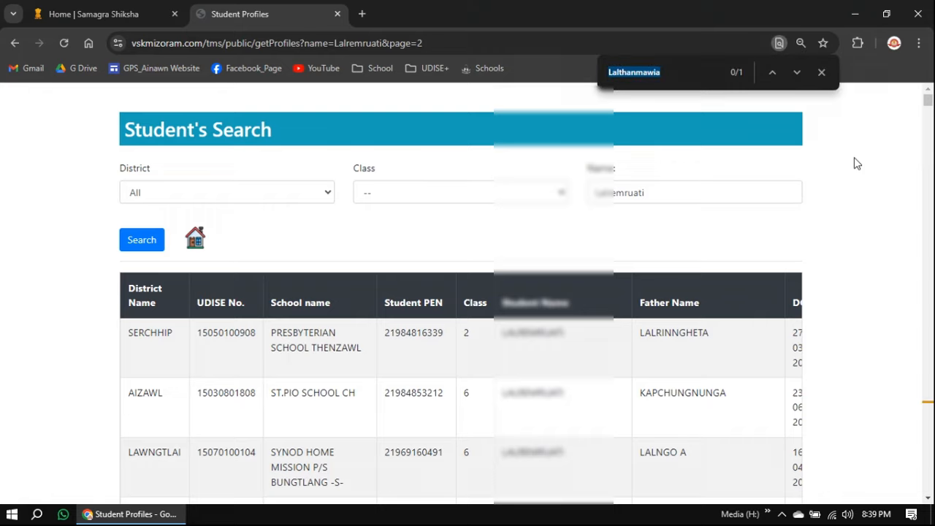
{"action": "left_click", "coordinate": [798, 70]}
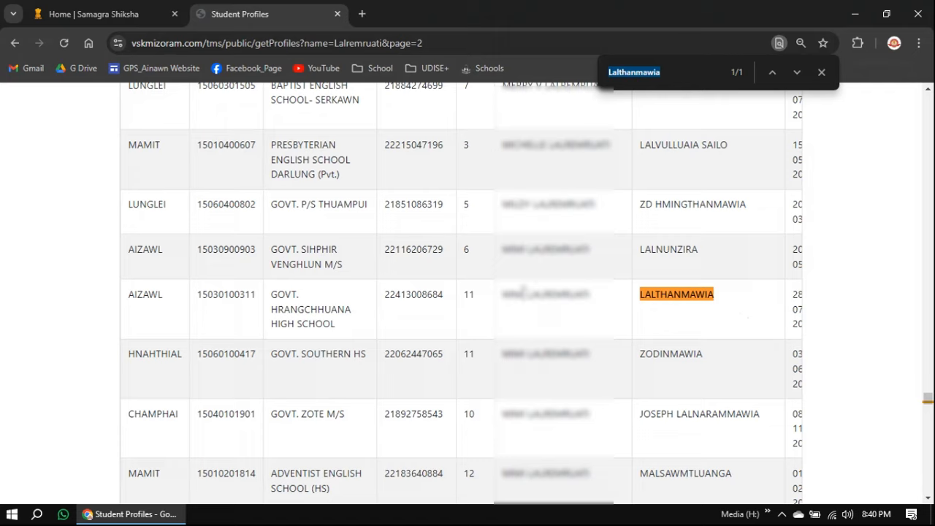
Try selecting the names, date of birth and PEN in the matching AIZAWL row
{"action": "left_click_drag", "start_coordinate": [522, 295], "coordinate": [681, 292]}
{"action": "left_click", "coordinate": [585, 300]}
{"action": "left_click", "coordinate": [555, 294]}
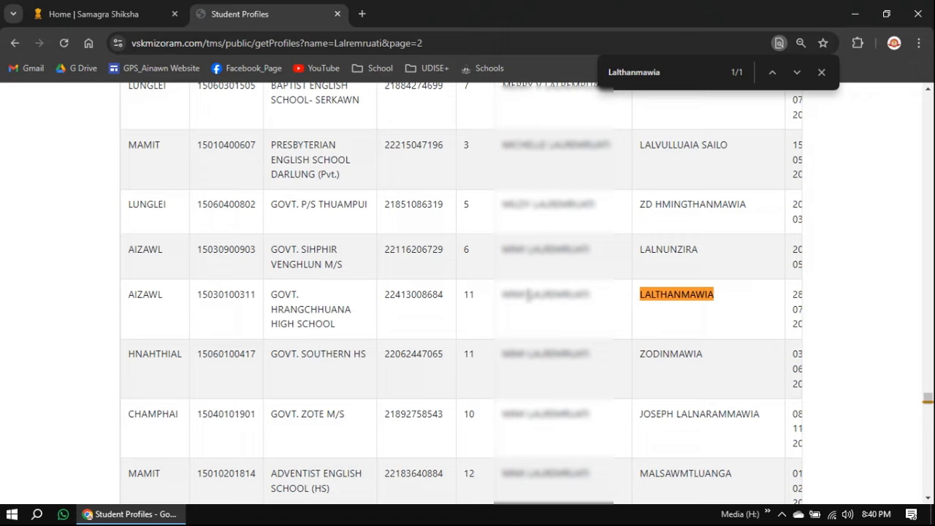
{"action": "left_click_drag", "start_coordinate": [524, 295], "coordinate": [675, 309]}
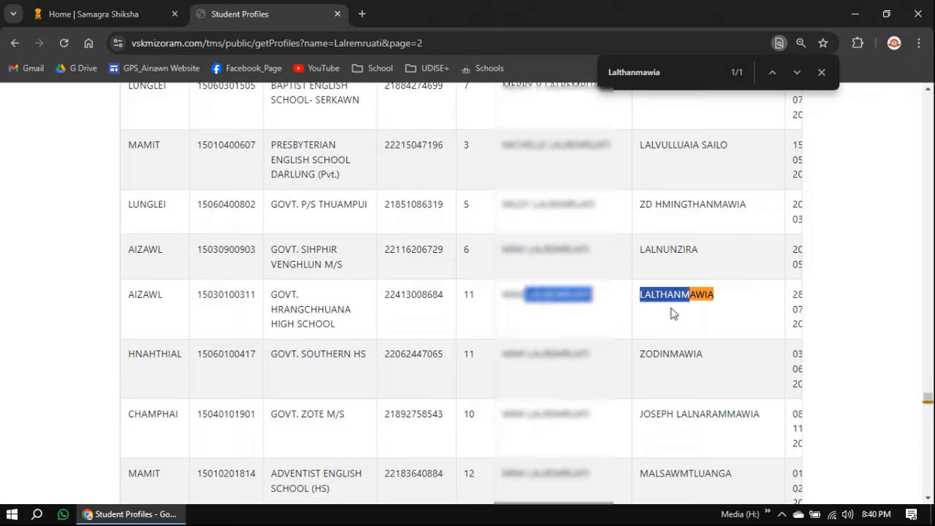
{"action": "left_click", "coordinate": [684, 291]}
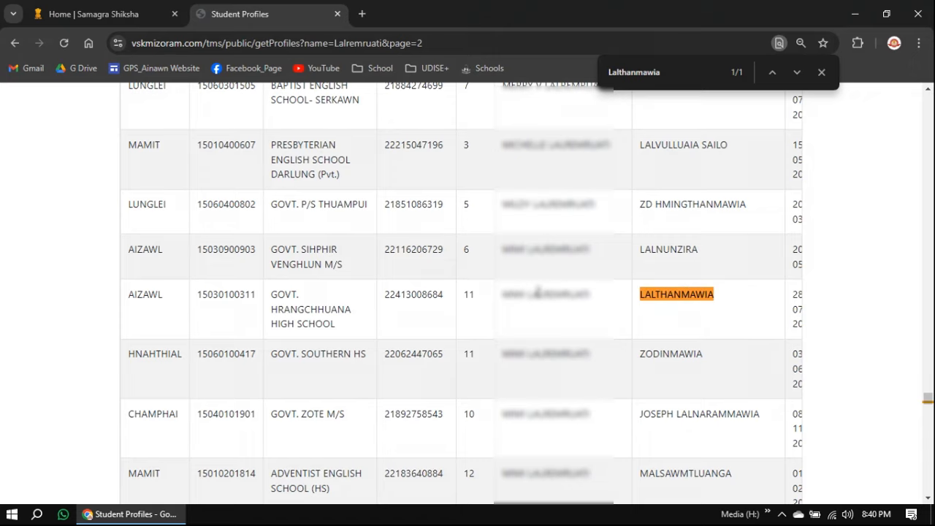
{"action": "left_click_drag", "start_coordinate": [539, 293], "coordinate": [743, 303]}
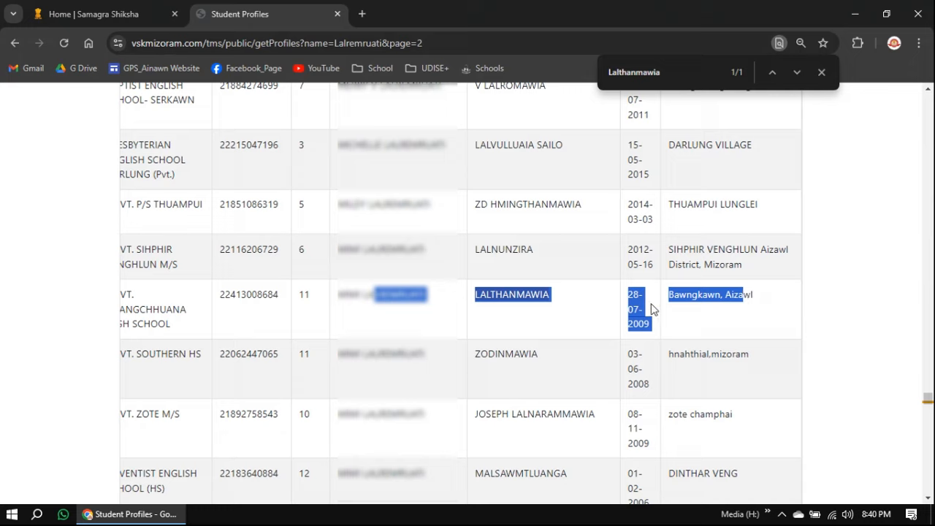
{"action": "left_click", "coordinate": [656, 309]}
{"action": "left_click_drag", "start_coordinate": [628, 292], "coordinate": [654, 330]}
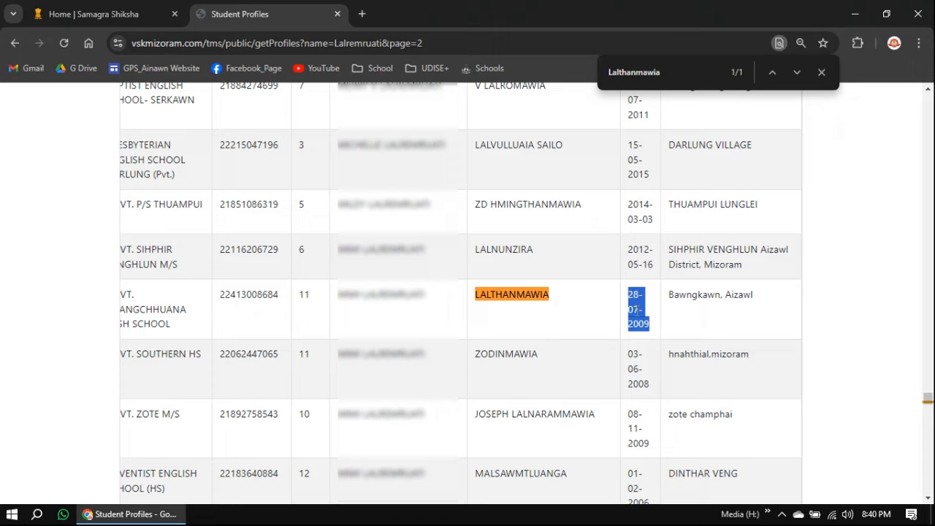
{"action": "left_click", "coordinate": [638, 312]}
{"action": "left_click_drag", "start_coordinate": [284, 295], "coordinate": [220, 298]}
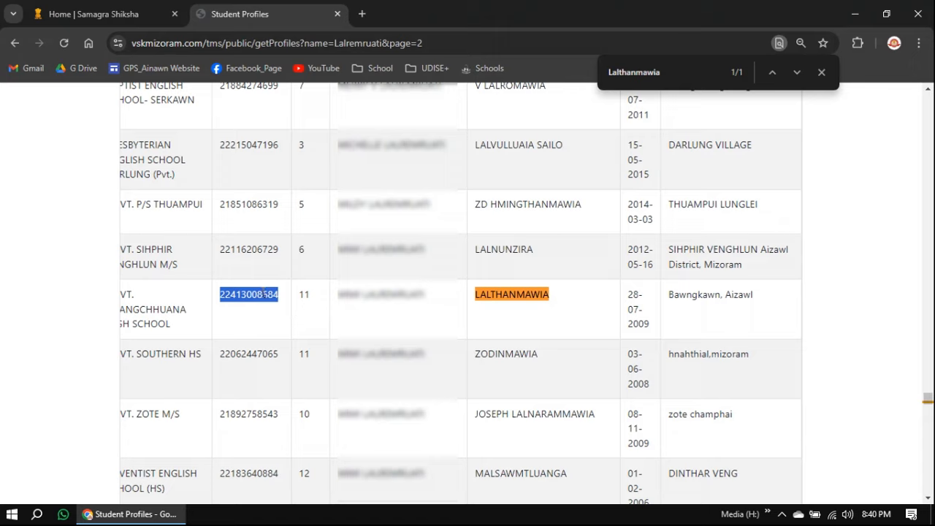
{"action": "left_click", "coordinate": [227, 295]}
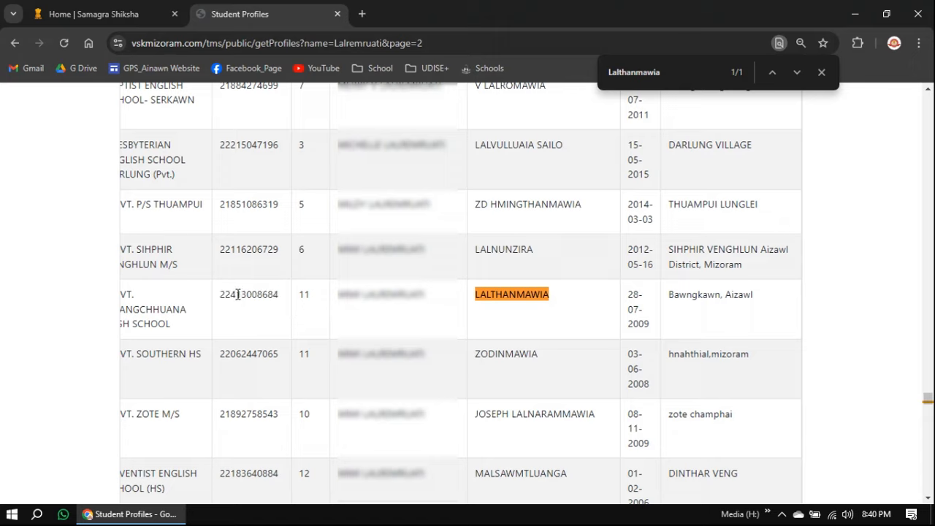
{"action": "left_click_drag", "start_coordinate": [221, 295], "coordinate": [289, 324]}
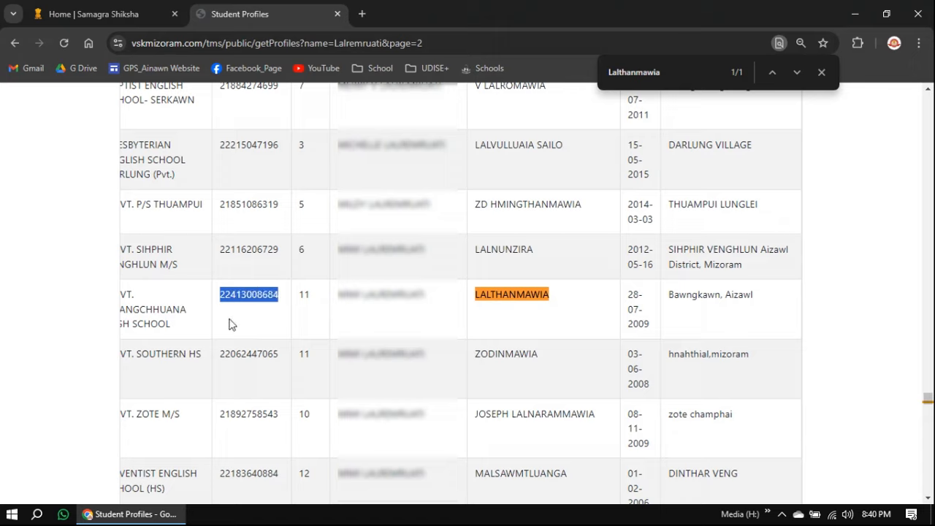
{"action": "left_click", "coordinate": [230, 320]}
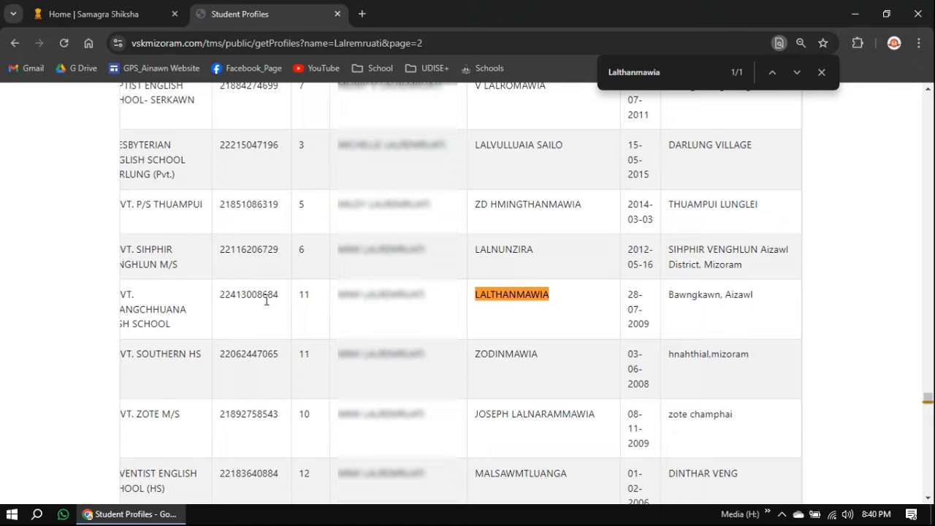
Copy the matching student's PEN, close the find bar, and scroll back to the top
{"action": "double_click", "coordinate": [249, 295]}
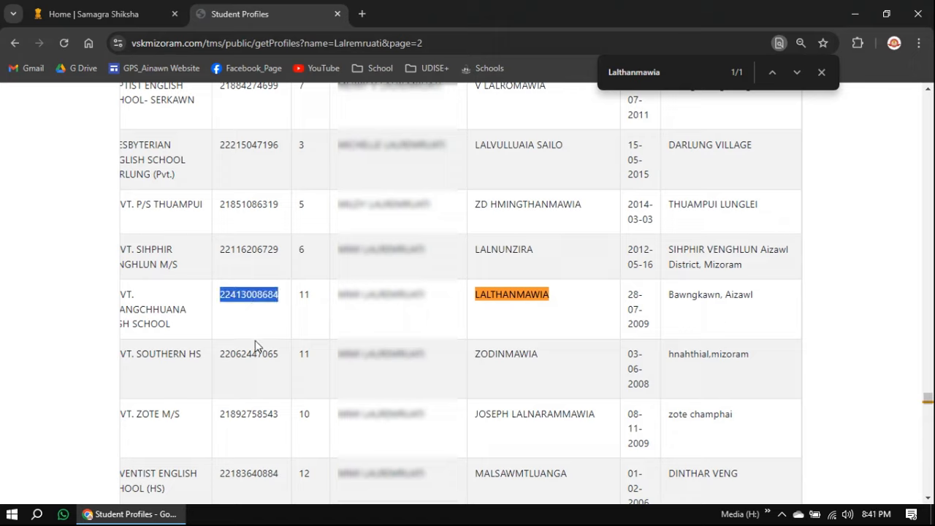
{"action": "right_click", "coordinate": [261, 298]}
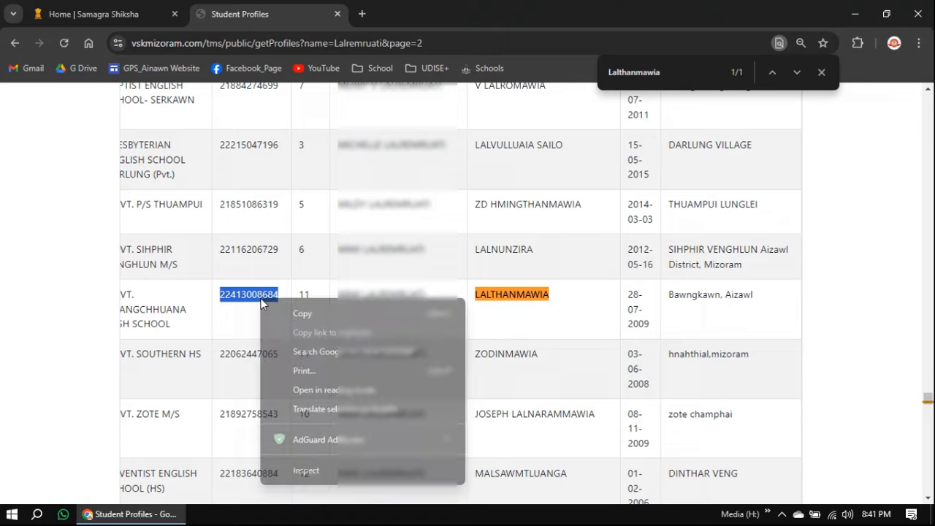
{"action": "left_click", "coordinate": [295, 314]}
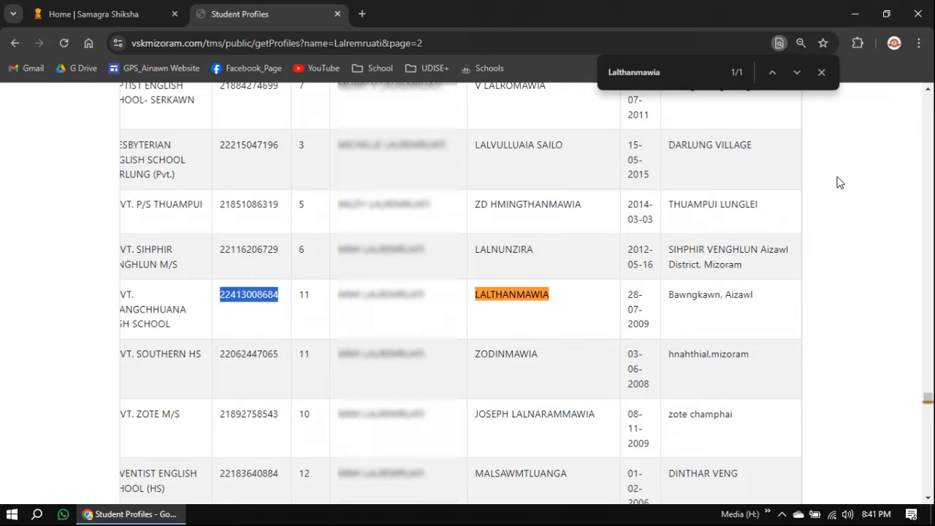
{"action": "left_click", "coordinate": [822, 73]}
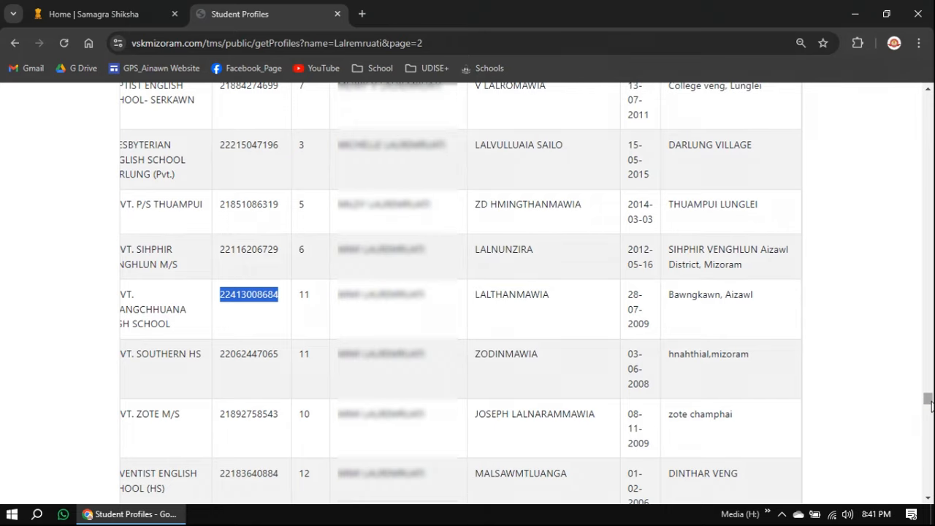
{"action": "left_click_drag", "start_coordinate": [928, 400], "coordinate": [913, 92]}
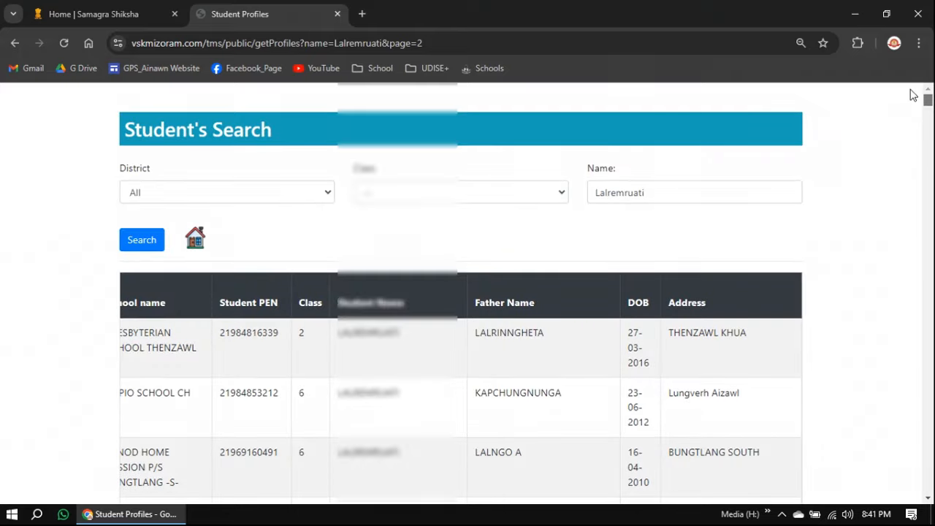
Return to the GOVT.AINAWN P/S dashboard and expand the STUDENTS sidebar menu
{"action": "left_click", "coordinate": [197, 241]}
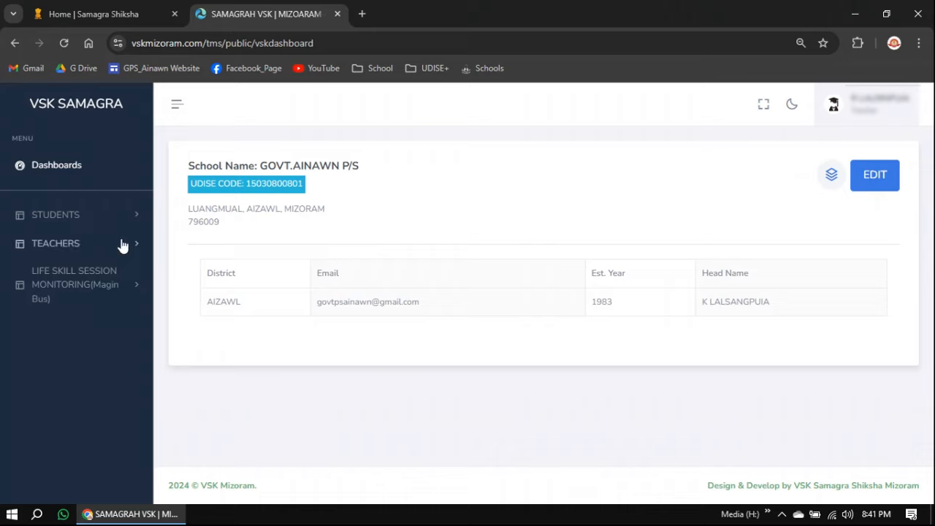
{"action": "left_click", "coordinate": [74, 221]}
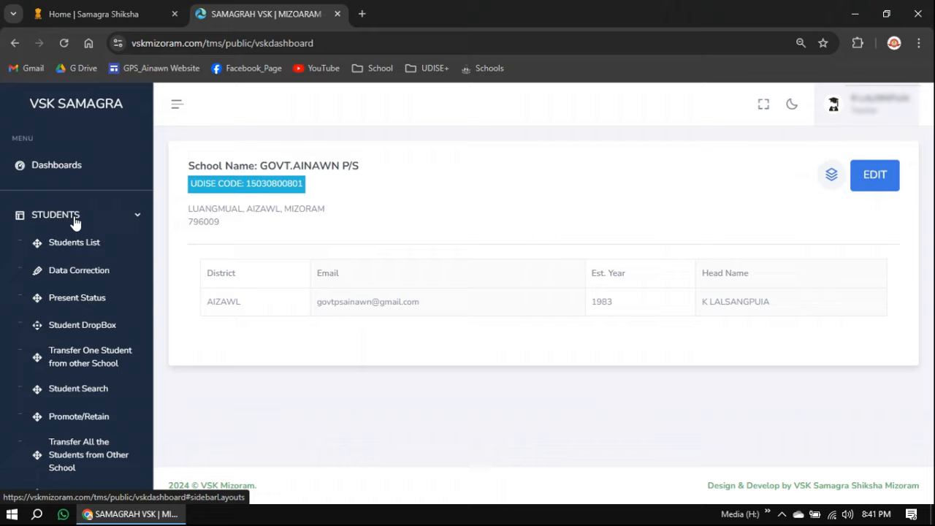
On Present Status, replace the autofilled Student PEN with the copied PEN
{"action": "left_click", "coordinate": [77, 298]}
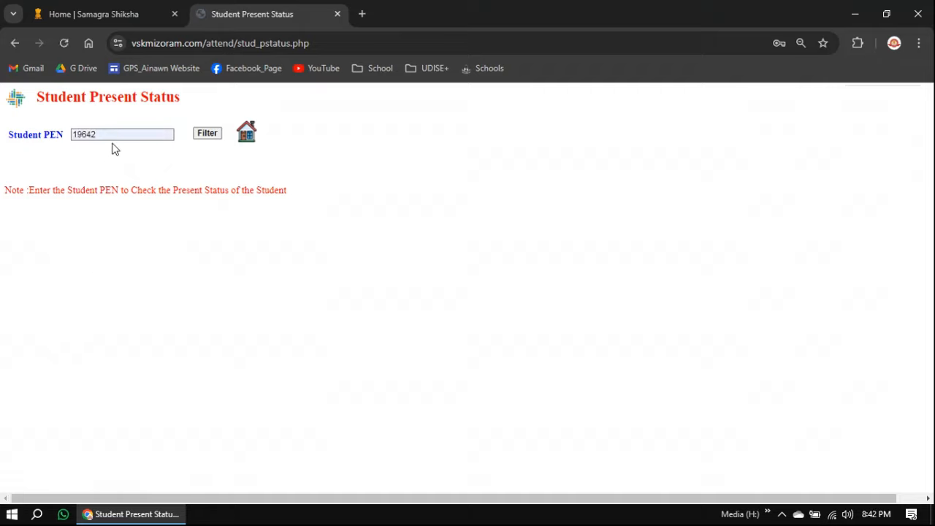
{"action": "double_click", "coordinate": [110, 135]}
{"action": "key", "text": "BackSpace"}
{"action": "left_click", "coordinate": [89, 256]}
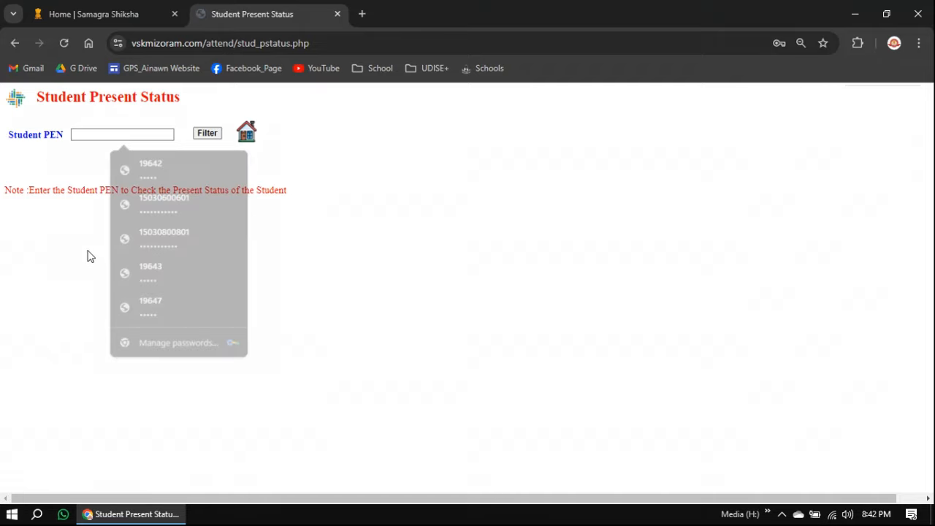
{"action": "left_click", "coordinate": [104, 134]}
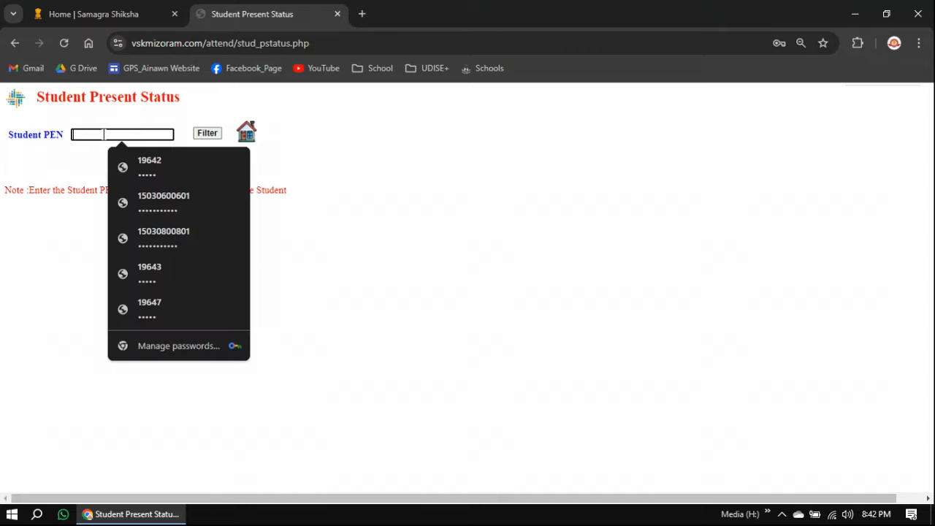
{"action": "right_click", "coordinate": [103, 134]}
{"action": "left_click", "coordinate": [144, 269]}
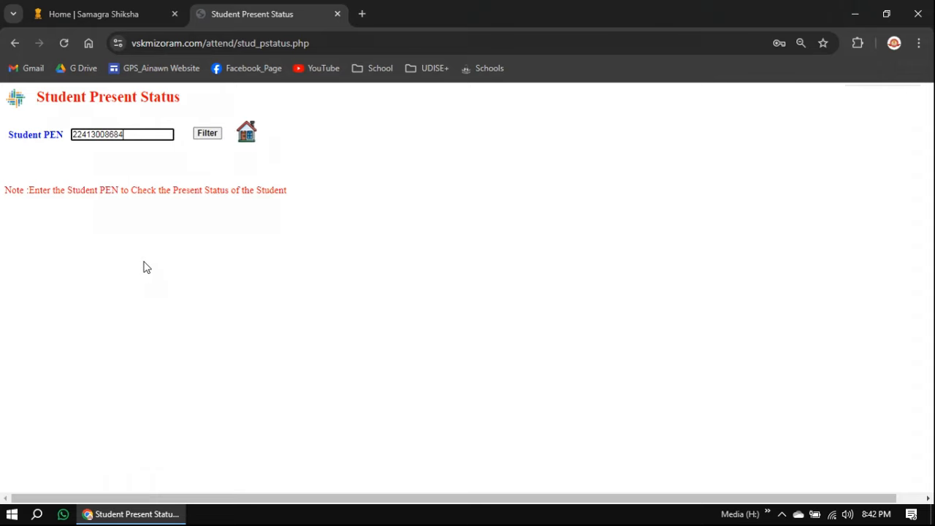
Filter by the PEN to show Pending at GOVT. HRANGCHHUANA HIGH SCHOOL, then clear the PEN box
{"action": "left_click", "coordinate": [207, 135]}
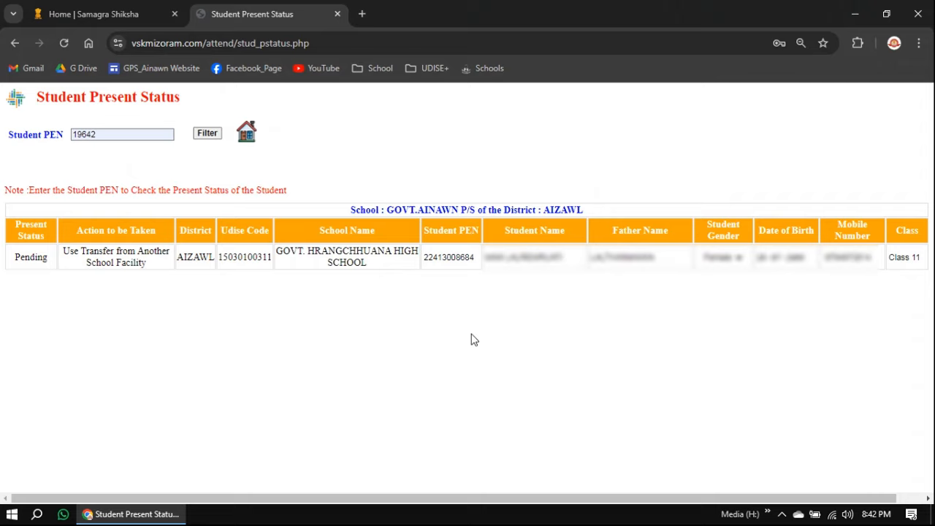
{"action": "left_click_drag", "start_coordinate": [139, 134], "coordinate": [66, 135]}
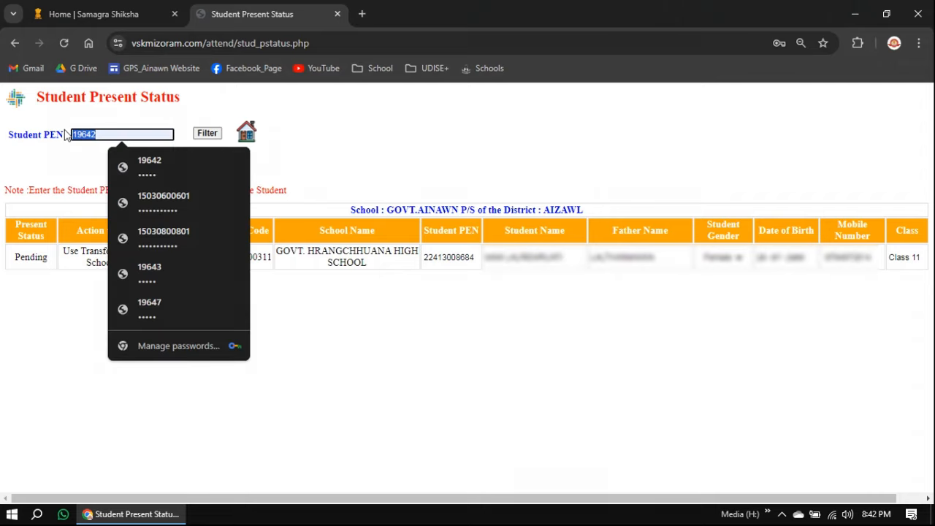
{"action": "key", "text": "BackSpace"}
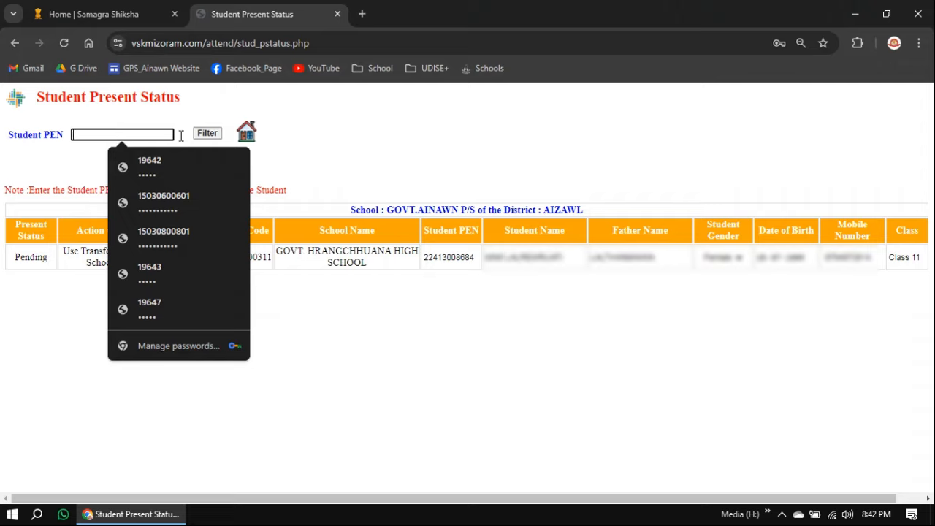
{"action": "left_click", "coordinate": [465, 434]}
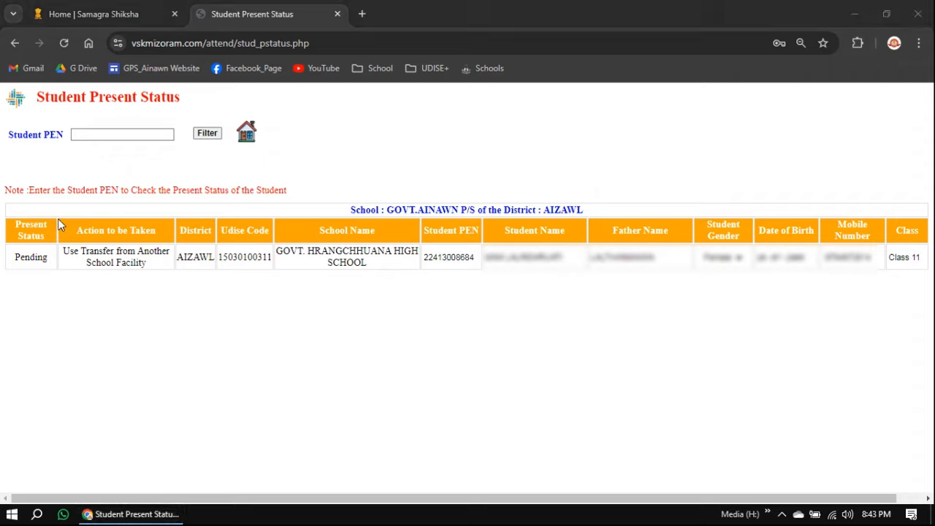
{"action": "mouse_move", "coordinate": [64, 218]}
{"action": "left_mouse_down"}
{"action": "mouse_move", "coordinate": [129, 295]}
{"action": "mouse_move", "coordinate": [175, 288]}
{"action": "left_mouse_up"}
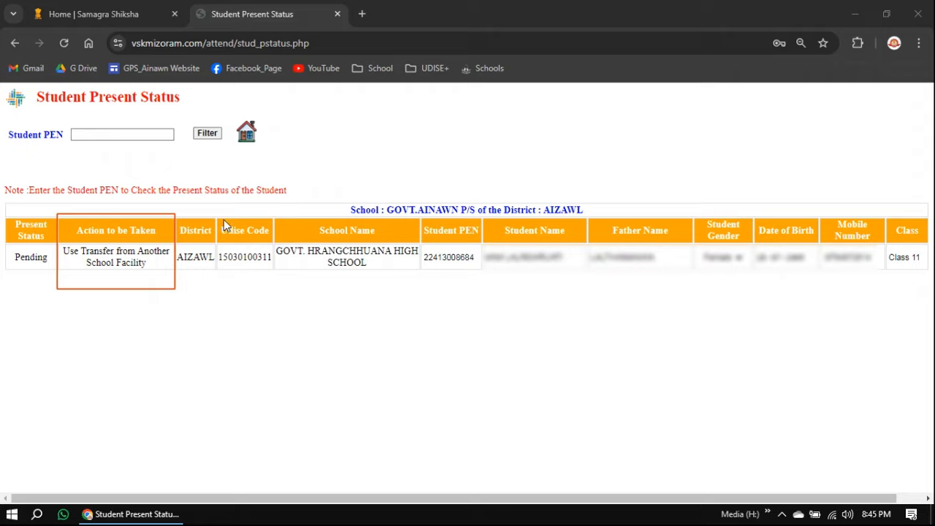
{"action": "mouse_move", "coordinate": [222, 212]}
{"action": "left_mouse_down"}
{"action": "mouse_move", "coordinate": [311, 279]}
{"action": "mouse_move", "coordinate": [422, 299]}
{"action": "left_mouse_up"}
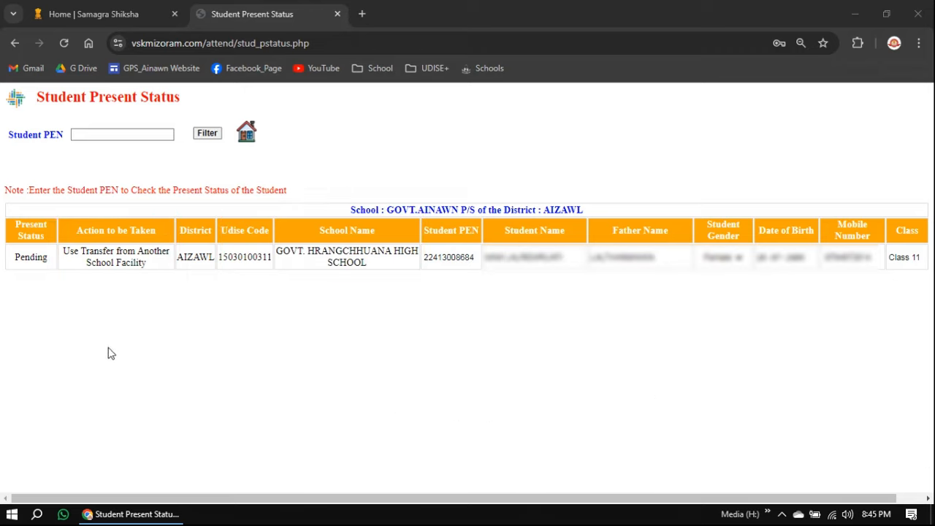
Return to the GOVT.AINAWN P/S dashboard and expand the STUDENTS sidebar menu to list its tasks
{"action": "left_click", "coordinate": [246, 136]}
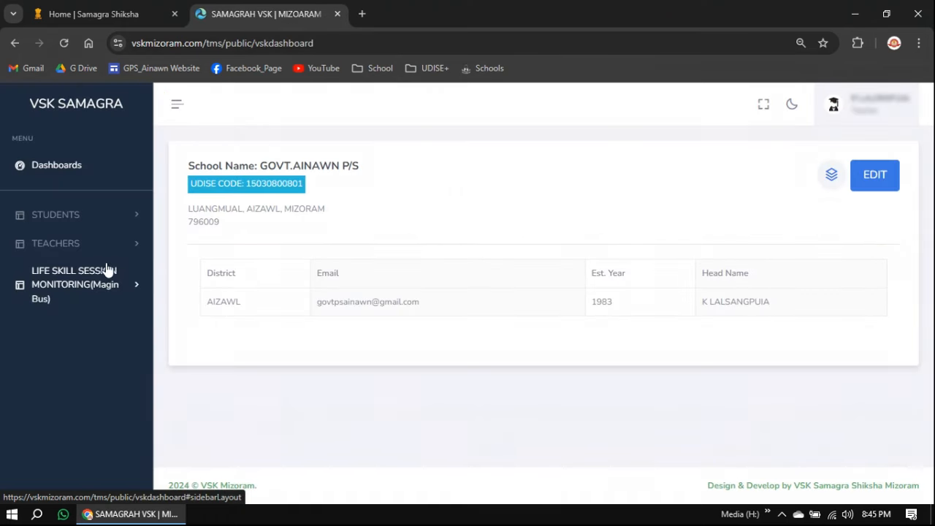
{"action": "left_click", "coordinate": [109, 216]}
{"action": "scroll", "coordinate": [117, 285], "scroll_direction": "down", "scroll_amount": 1}
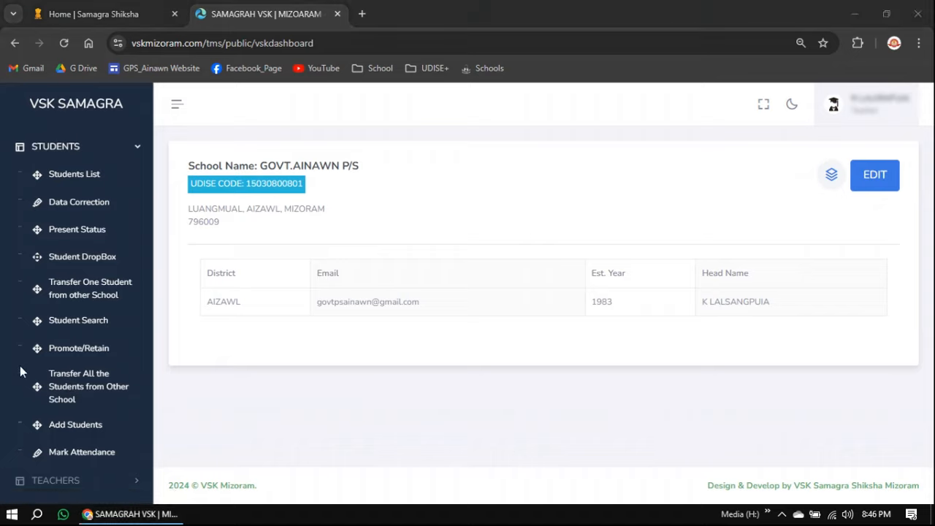
{"action": "mouse_move", "coordinate": [13, 364]}
{"action": "left_mouse_down"}
{"action": "mouse_move", "coordinate": [106, 381]}
{"action": "mouse_move", "coordinate": [142, 413]}
{"action": "left_mouse_up"}
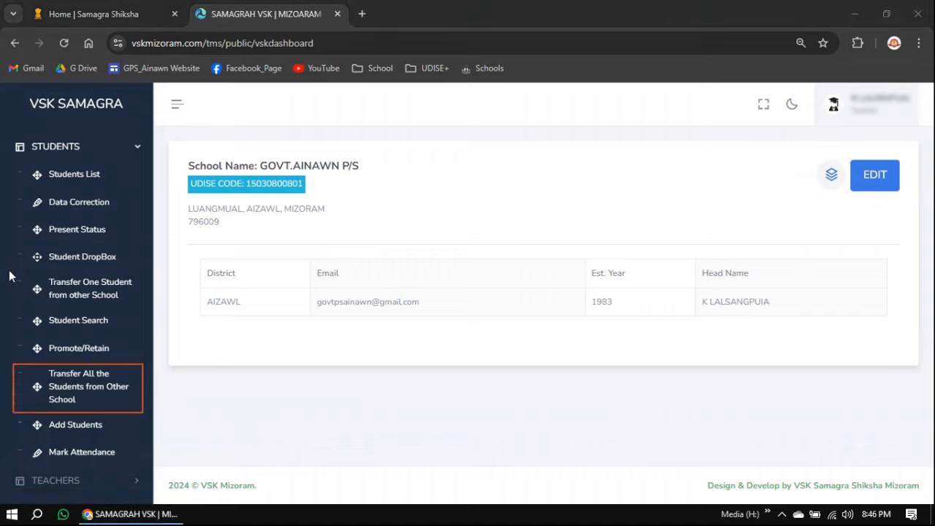
{"action": "mouse_move", "coordinate": [12, 273]}
{"action": "left_mouse_down"}
{"action": "mouse_move", "coordinate": [120, 317]}
{"action": "mouse_move", "coordinate": [139, 308]}
{"action": "left_mouse_up"}
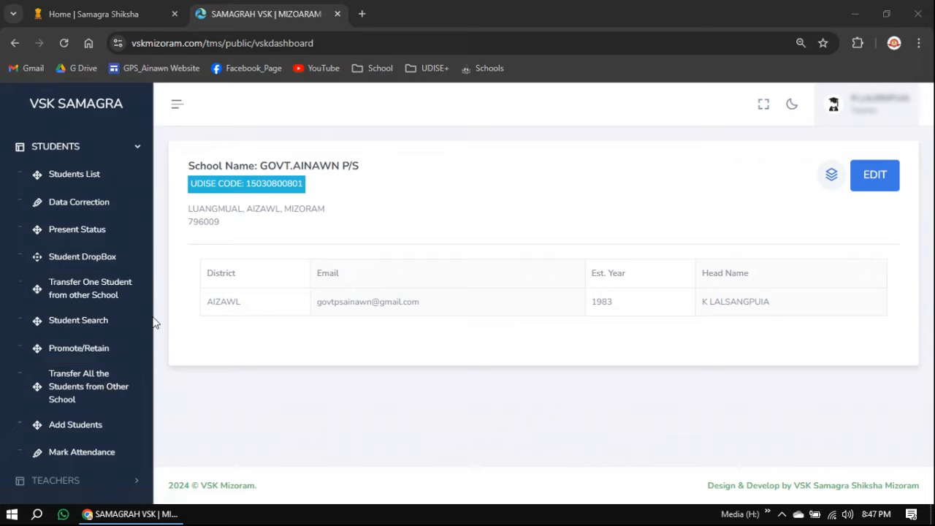
On Transfer One Student from other School, paste the student's PEN and filter for the transfer record
{"action": "left_click", "coordinate": [103, 285]}
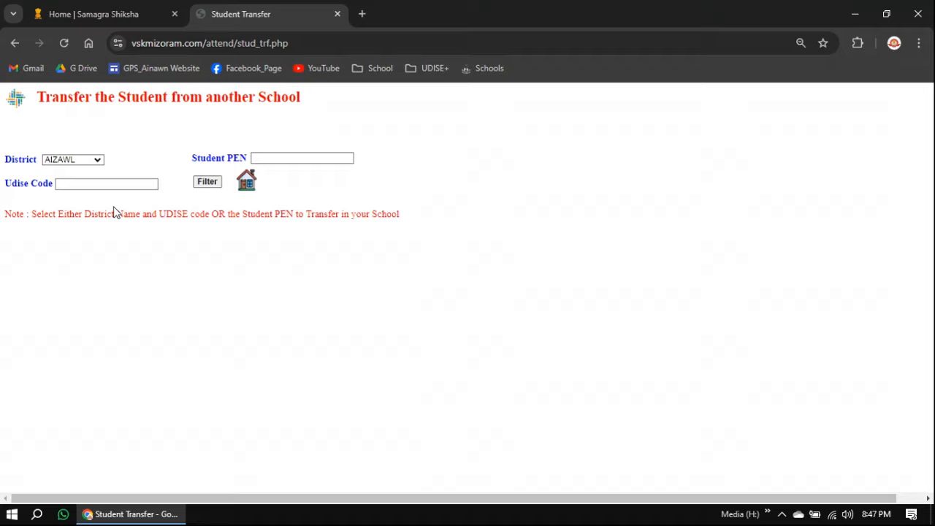
{"action": "left_click", "coordinate": [121, 183]}
{"action": "left_click", "coordinate": [312, 158]}
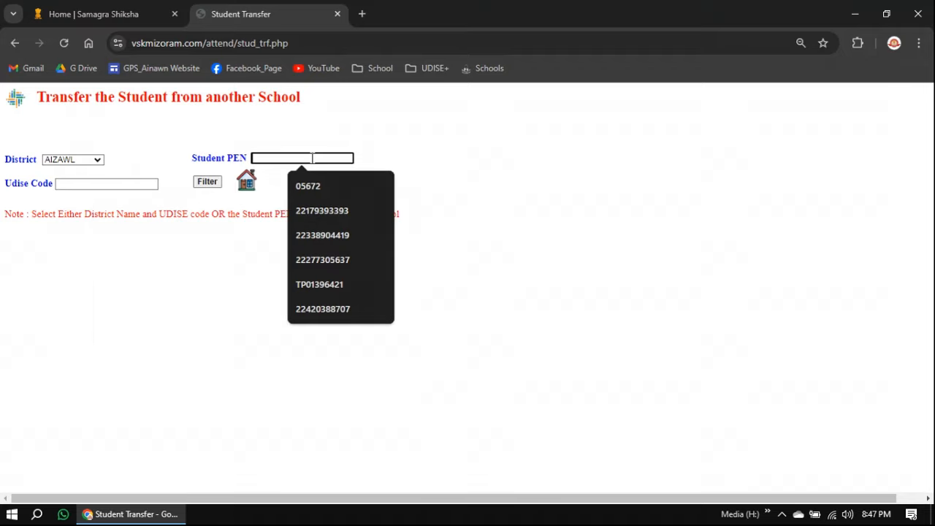
{"action": "right_click", "coordinate": [312, 158]}
{"action": "left_click", "coordinate": [358, 288]}
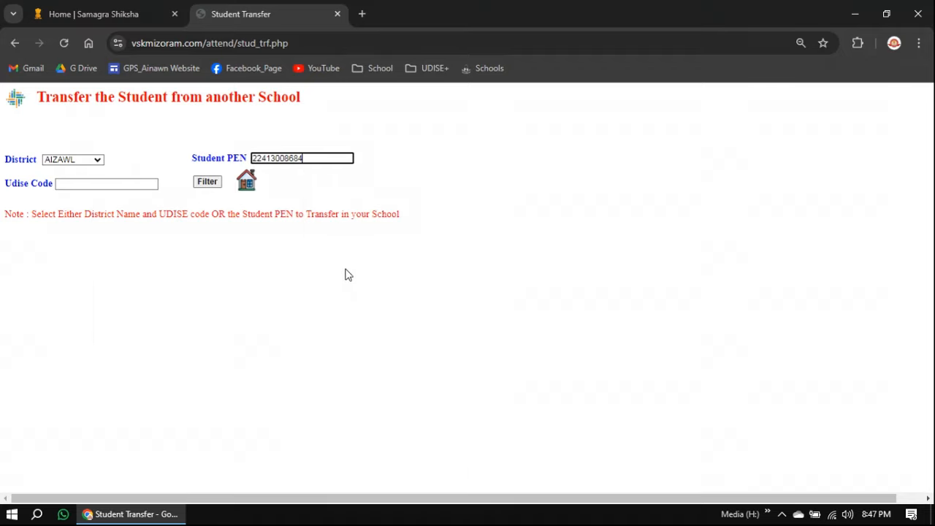
{"action": "left_click", "coordinate": [212, 182]}
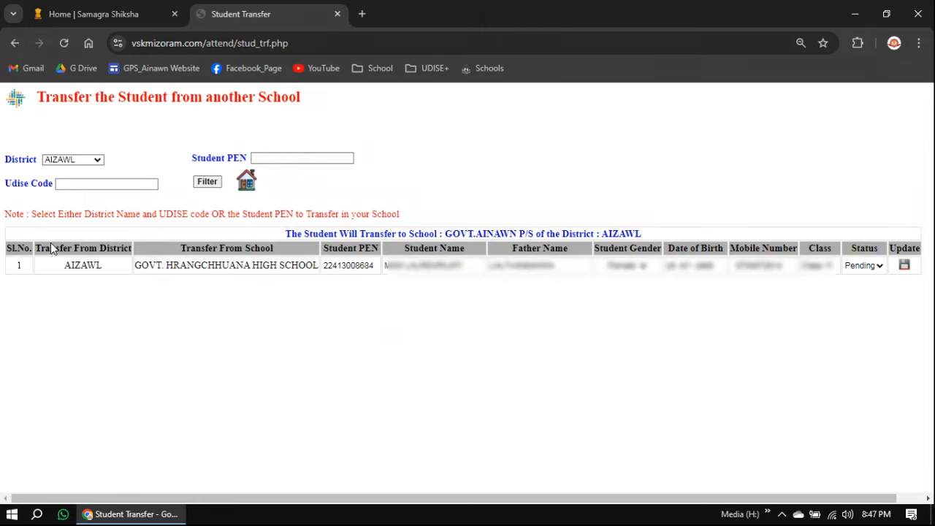
Set the transfer row's Status dropdown to Enrolled for GOVT.AINAWN P/S
{"action": "left_click_drag", "start_coordinate": [288, 501], "coordinate": [445, 506]}
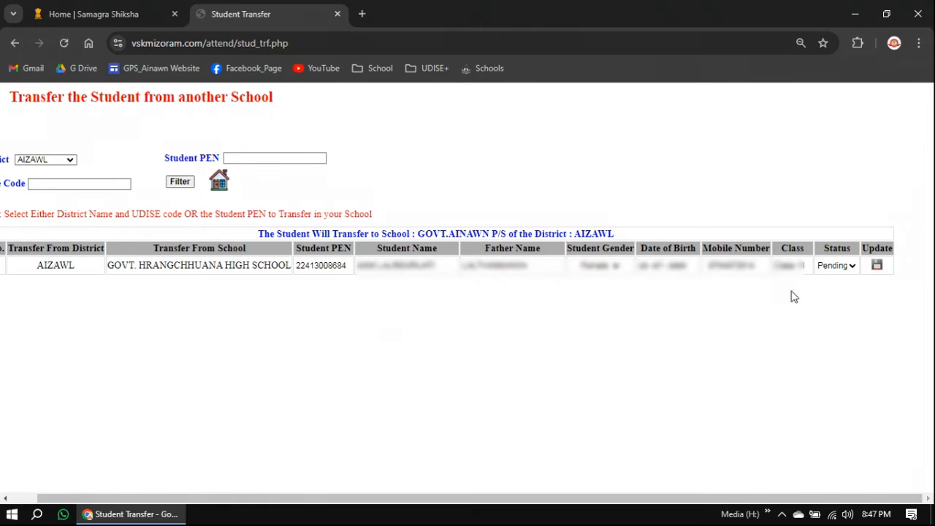
{"action": "left_click", "coordinate": [850, 270]}
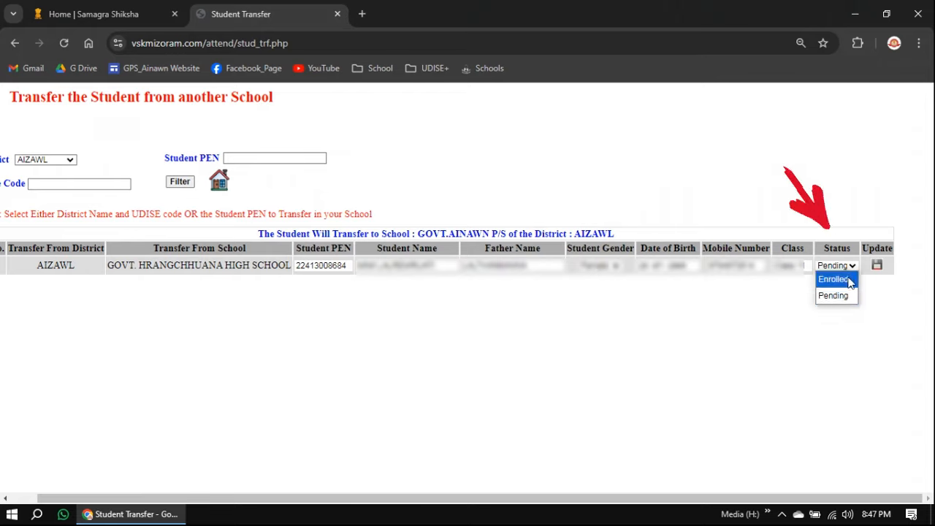
{"action": "left_click", "coordinate": [844, 279]}
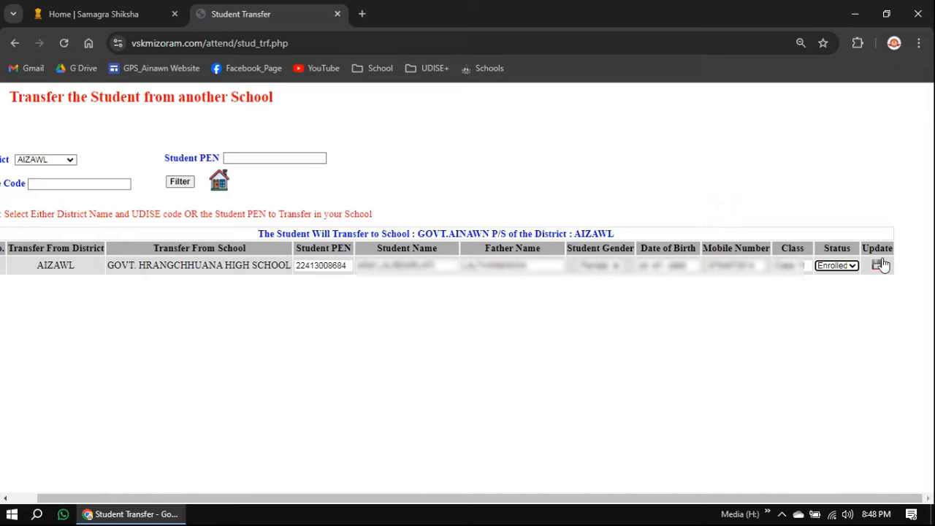
Go back to the dashboard, expand STUDENTS and open Add Students
{"action": "left_click", "coordinate": [219, 184]}
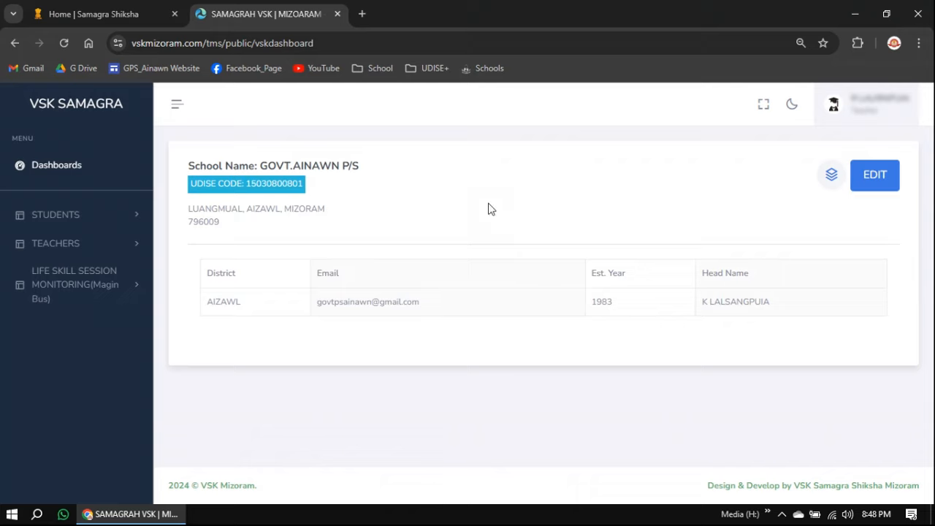
{"action": "left_click", "coordinate": [87, 216]}
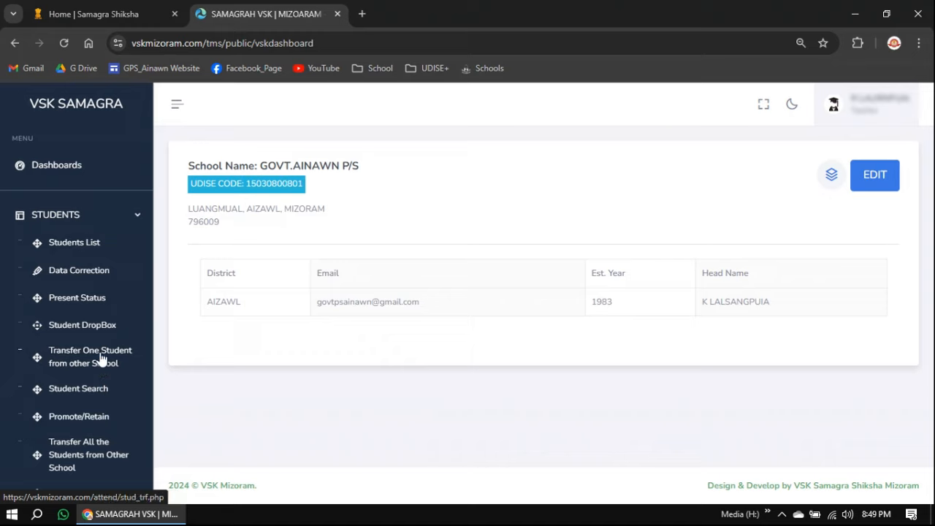
{"action": "scroll", "coordinate": [101, 358], "scroll_direction": "down", "scroll_amount": 3}
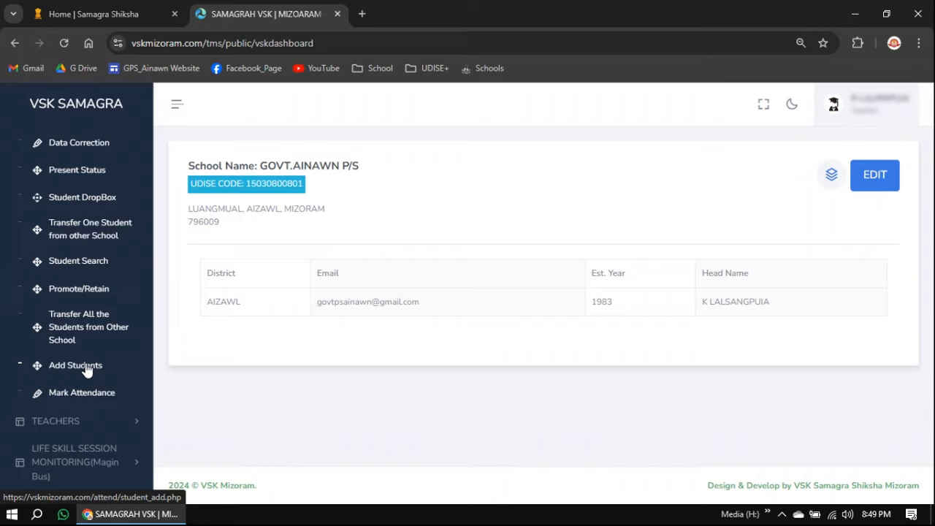
{"action": "left_click", "coordinate": [80, 365]}
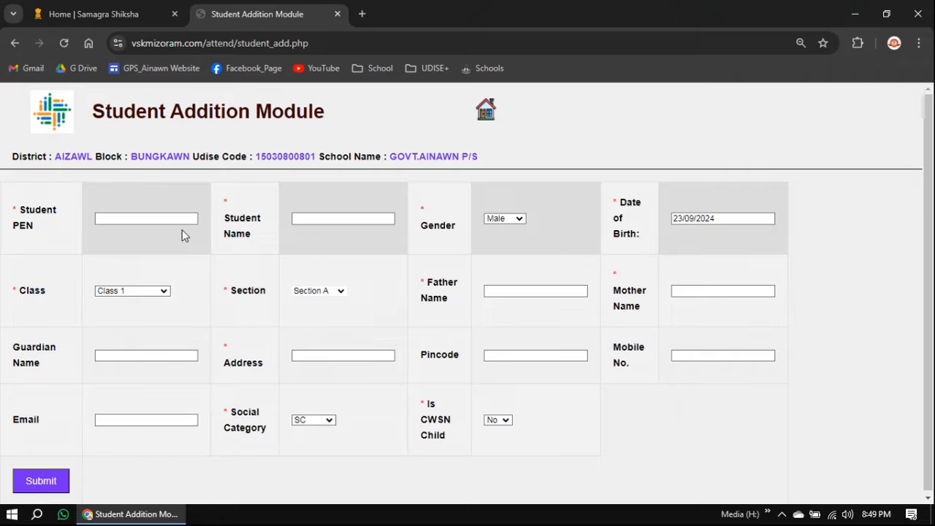
Select the Student PEN field on the new-student form, leaving the defaults unchanged
{"action": "left_click", "coordinate": [141, 220]}
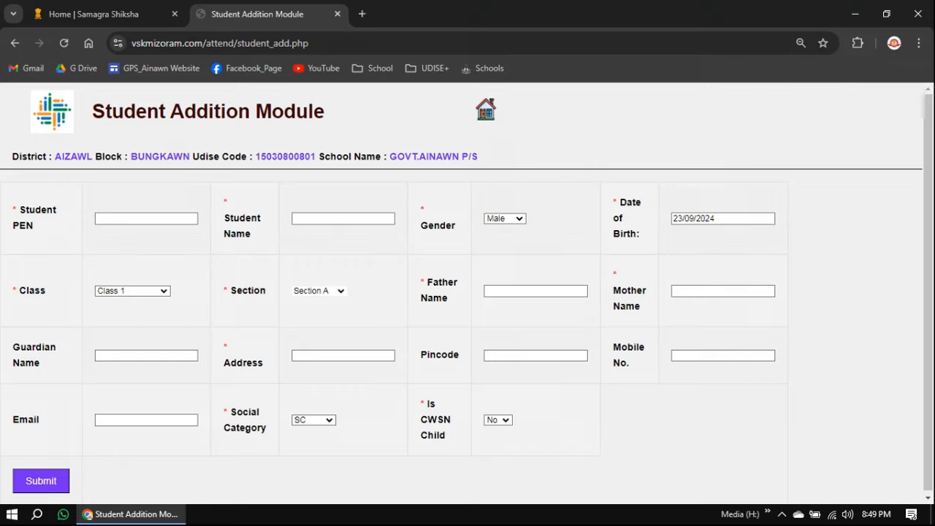
{"action": "key", "text": "ctrl+alt+d"}
{"action": "mouse_move", "coordinate": [70, 193]}
{"action": "left_mouse_down"}
{"action": "mouse_move", "coordinate": [126, 233]}
{"action": "mouse_move", "coordinate": [222, 249]}
{"action": "left_mouse_up"}
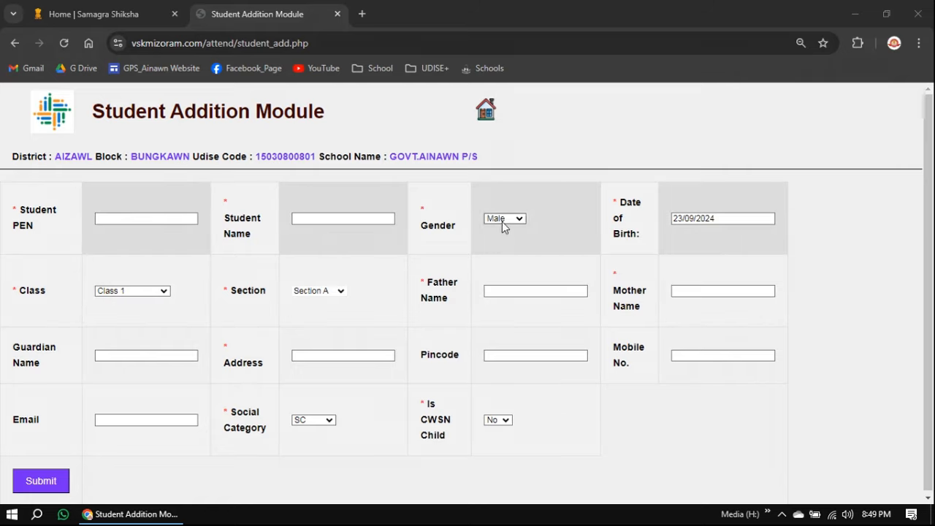
Set the Date of Birth to 13/03/2018 using the calendar's year, month and day pickers
{"action": "left_click", "coordinate": [727, 219]}
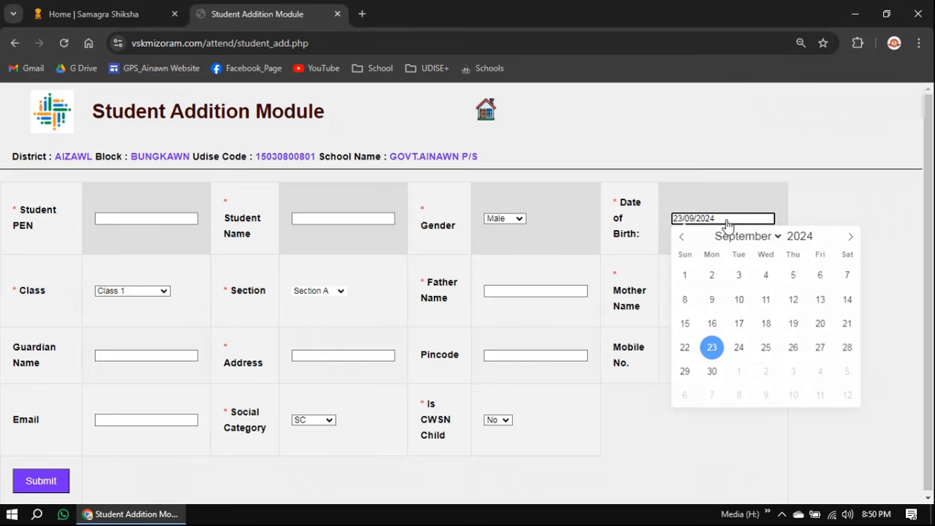
{"action": "left_click", "coordinate": [803, 236]}
{"action": "type", "text": "19"}
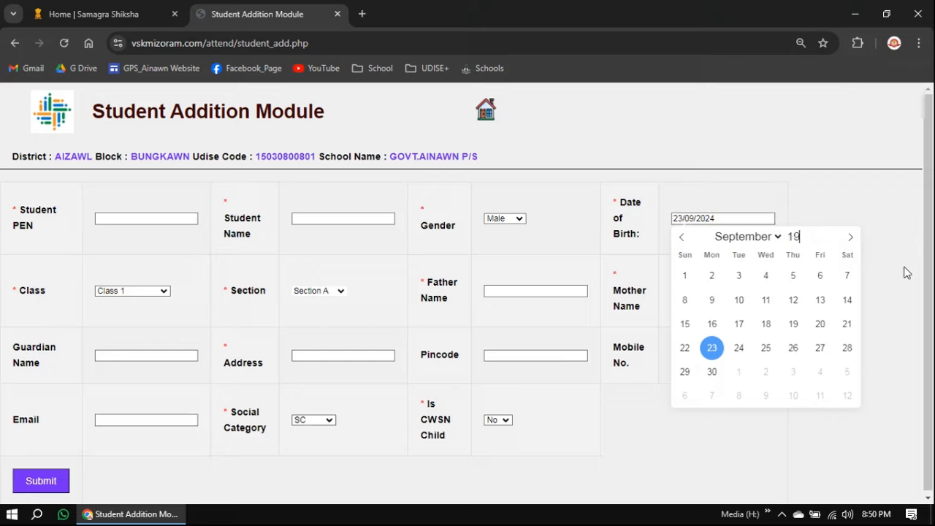
{"action": "key", "text": "BackSpace"}
{"action": "key", "text": "BackSpace"}
{"action": "type", "text": "2018"}
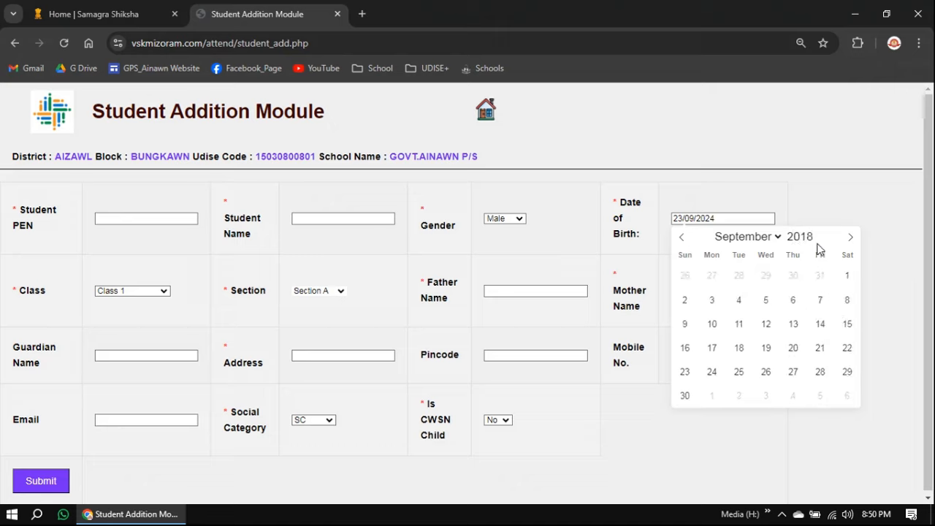
{"action": "left_click", "coordinate": [757, 238]}
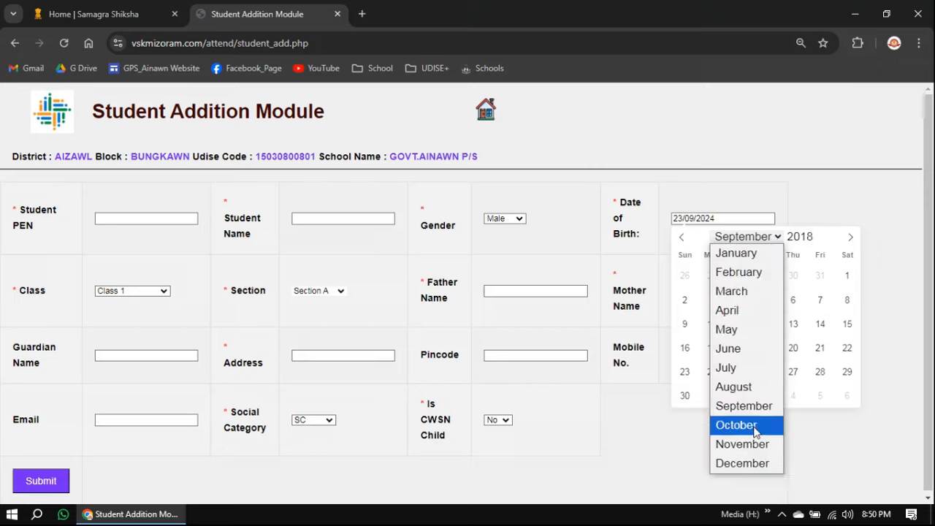
{"action": "left_click", "coordinate": [757, 292]}
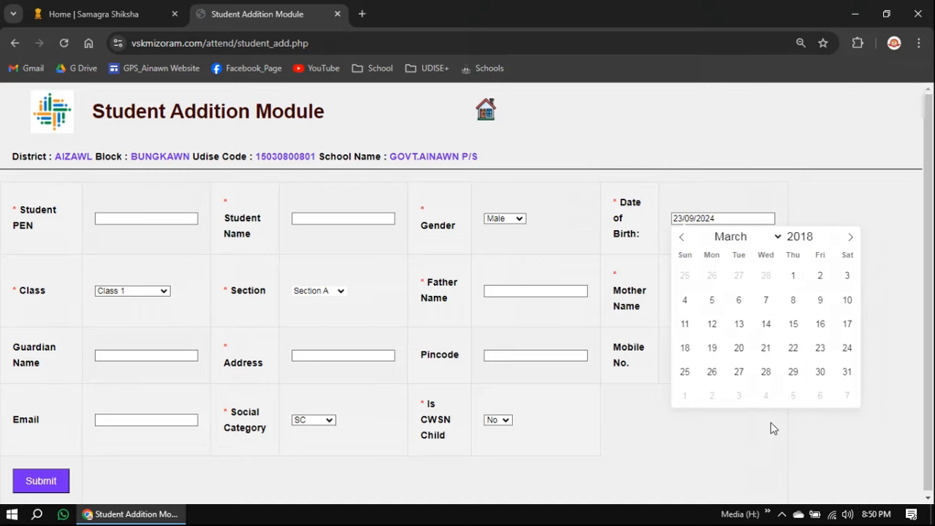
{"action": "left_click", "coordinate": [740, 324]}
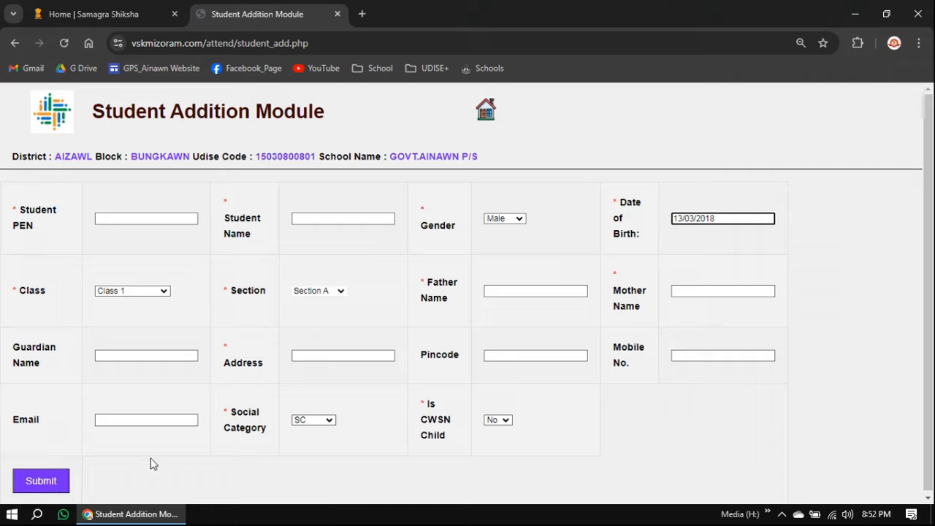
{"action": "left_click", "coordinate": [133, 292]}
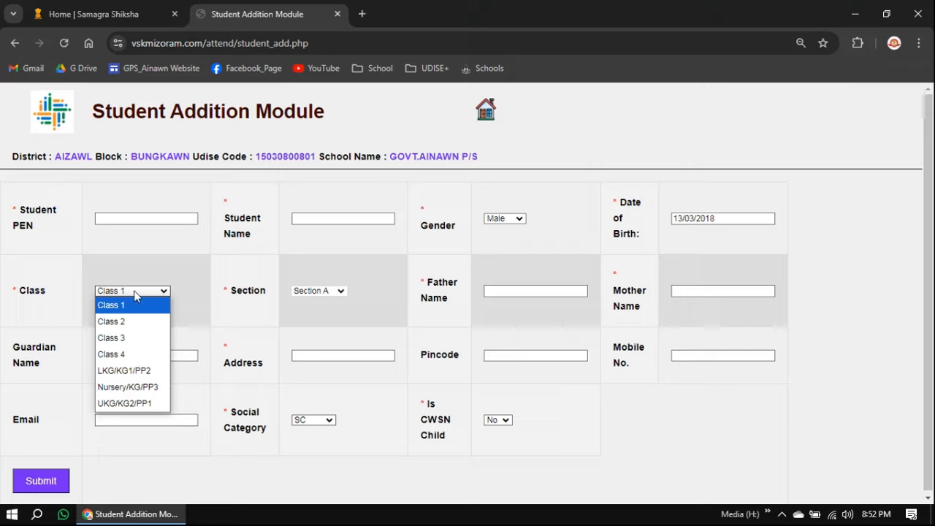
{"action": "left_click", "coordinate": [134, 305]}
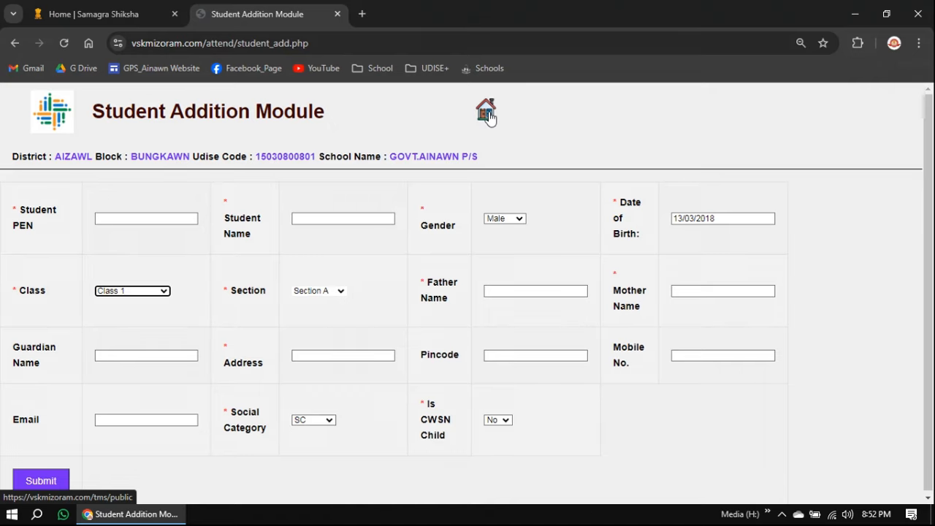
Return to the home dashboard and open STUDENTS > Data Correction
{"action": "left_click", "coordinate": [488, 116]}
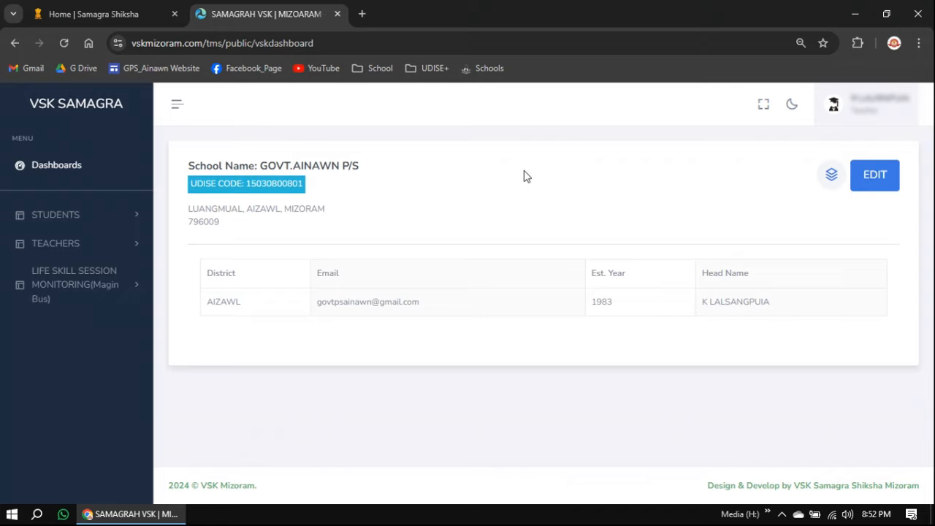
{"action": "left_click", "coordinate": [73, 214]}
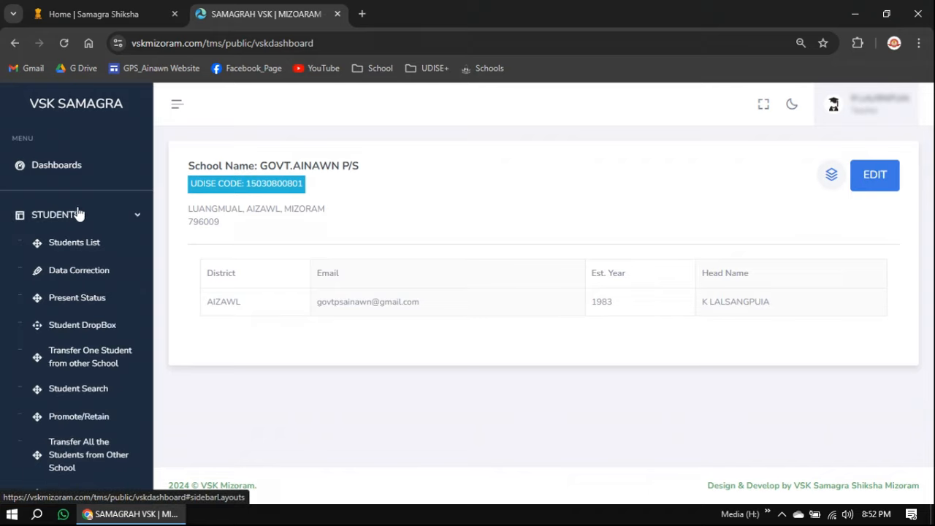
{"action": "left_click", "coordinate": [82, 275]}
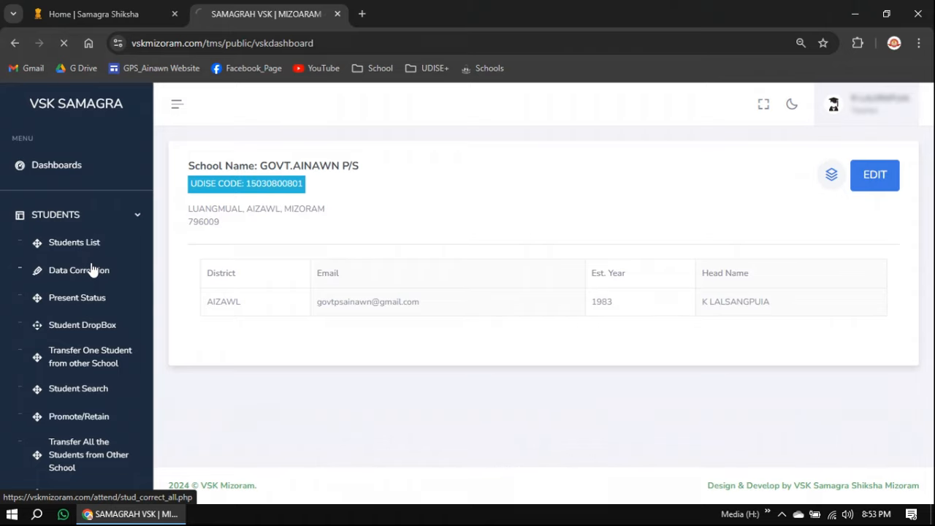
Filter the correction table to Class 1 Section A and place the caret in row 2's Student PEN
{"action": "left_click", "coordinate": [121, 140]}
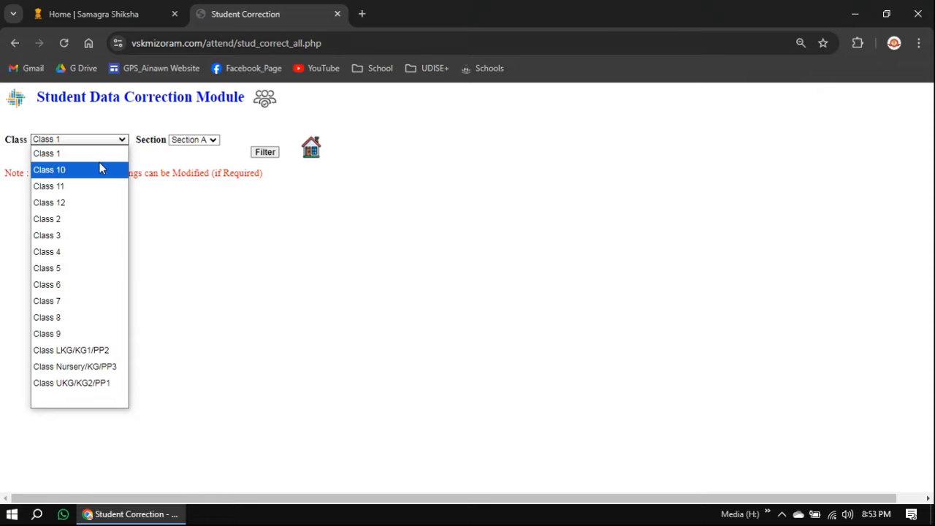
{"action": "left_click", "coordinate": [100, 167]}
{"action": "left_click", "coordinate": [98, 139]}
{"action": "left_click", "coordinate": [90, 154]}
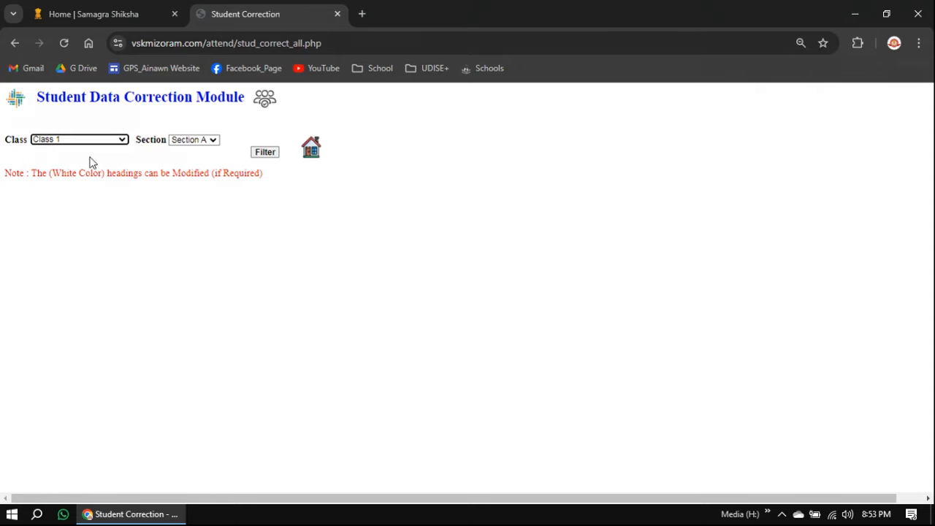
{"action": "left_click", "coordinate": [268, 153]}
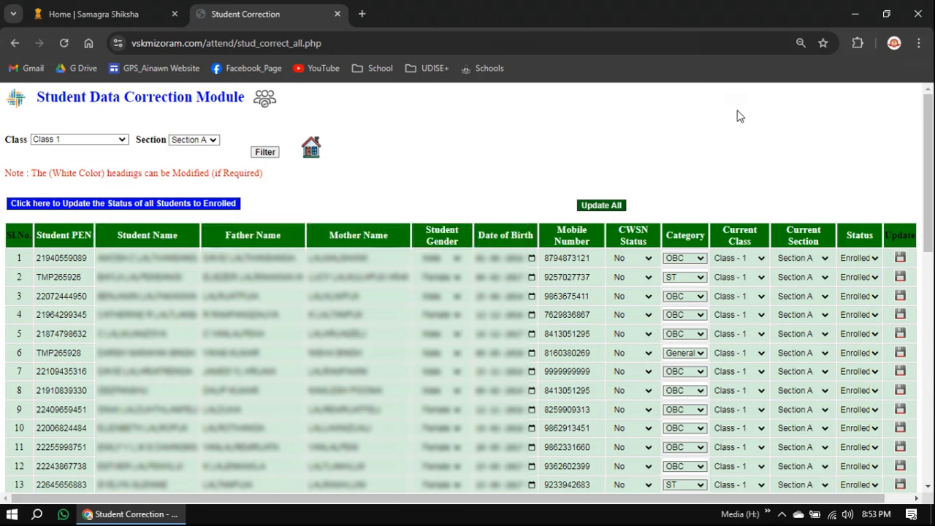
{"action": "left_click", "coordinate": [50, 277]}
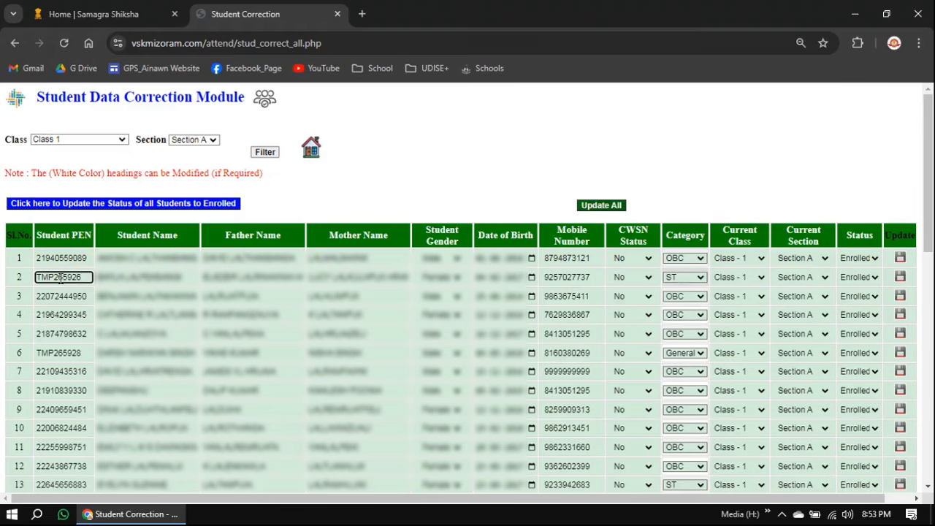
{"action": "left_click", "coordinate": [81, 277]}
{"action": "left_click", "coordinate": [85, 278]}
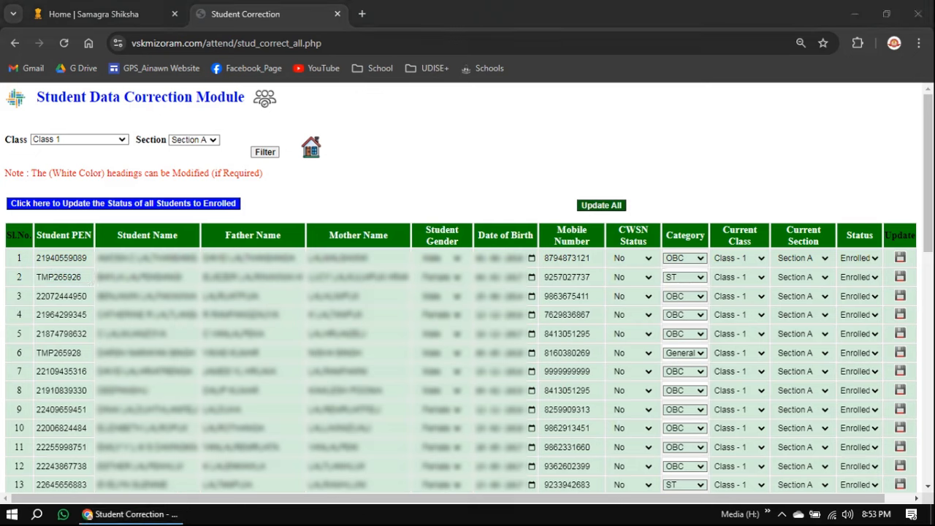
{"action": "left_click", "coordinate": [44, 277]}
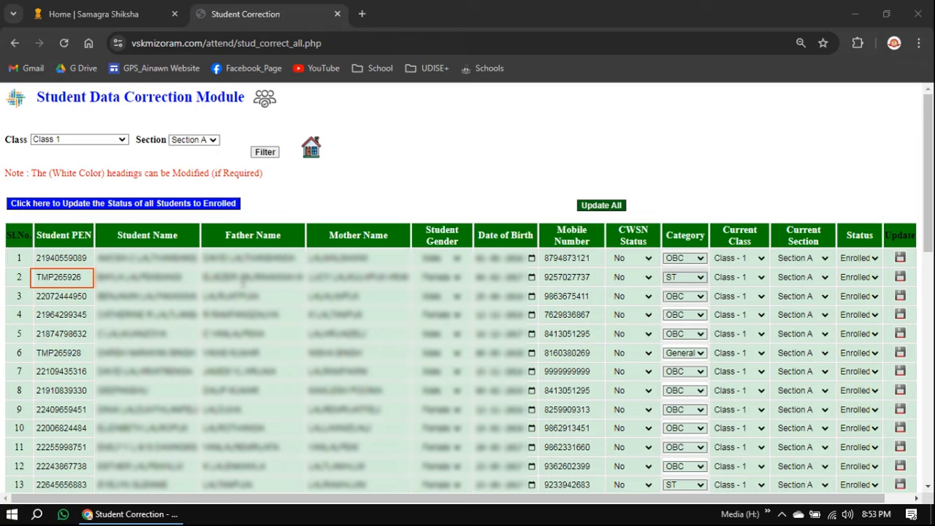
{"action": "left_click", "coordinate": [85, 277]}
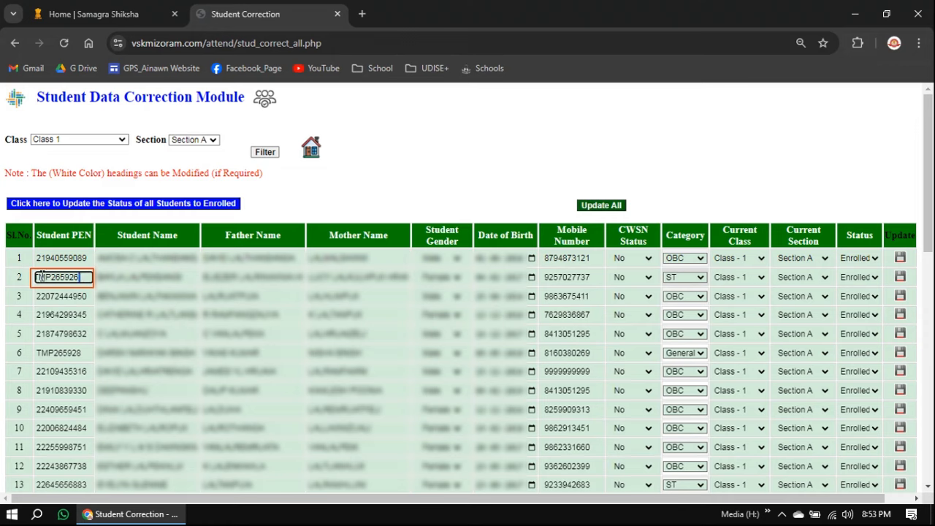
{"action": "double_click", "coordinate": [85, 277]}
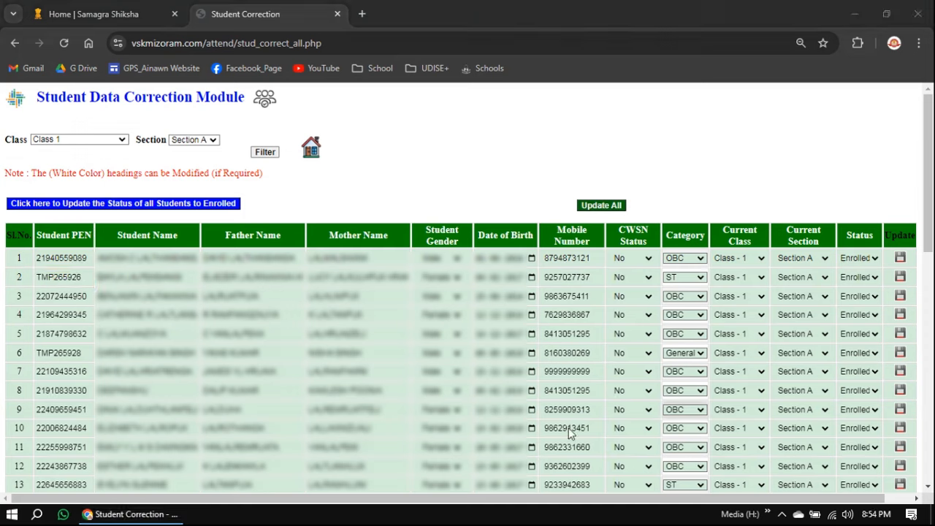
{"action": "left_click", "coordinate": [58, 278]}
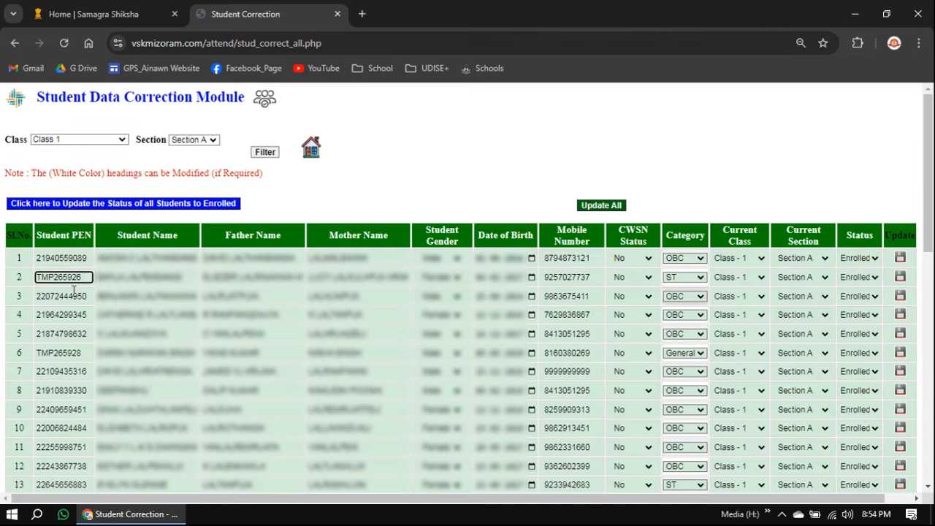
{"action": "left_click_drag", "start_coordinate": [83, 278], "coordinate": [35, 279]}
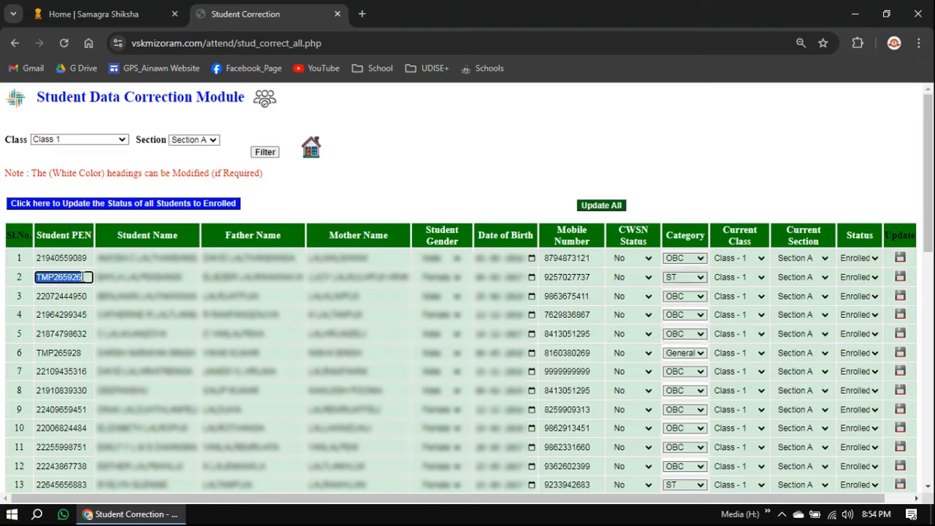
Select row 2's PEN and row 1's name fields without changes, then return to the school dashboard
{"action": "left_click", "coordinate": [87, 276]}
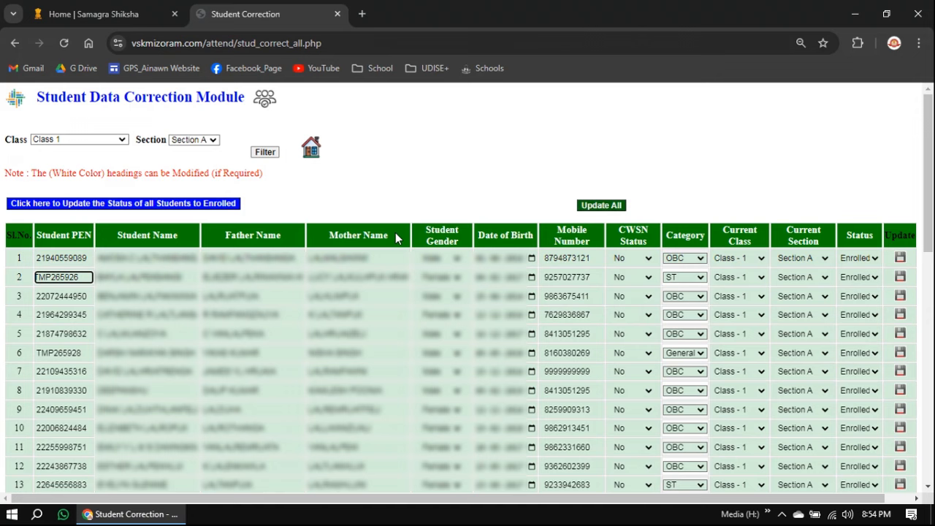
{"action": "key", "text": "ctrl+a"}
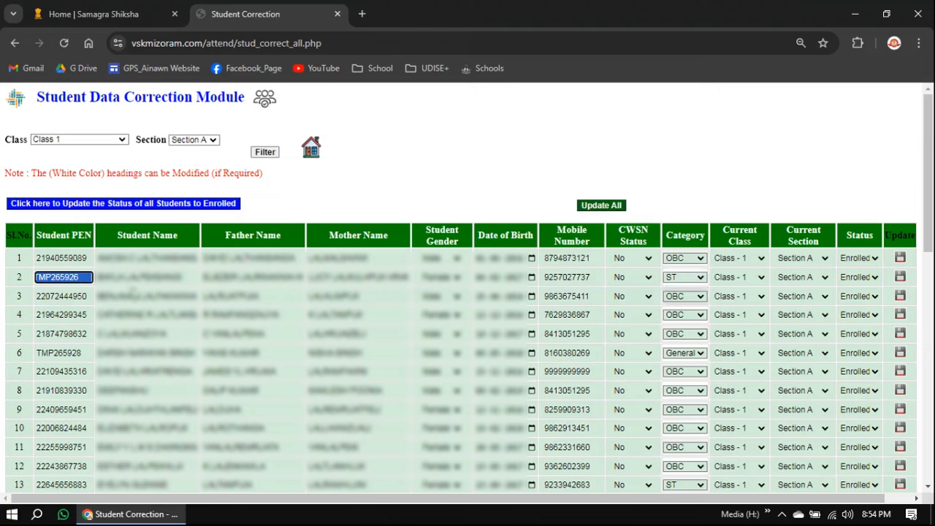
{"action": "triple_click", "coordinate": [157, 258]}
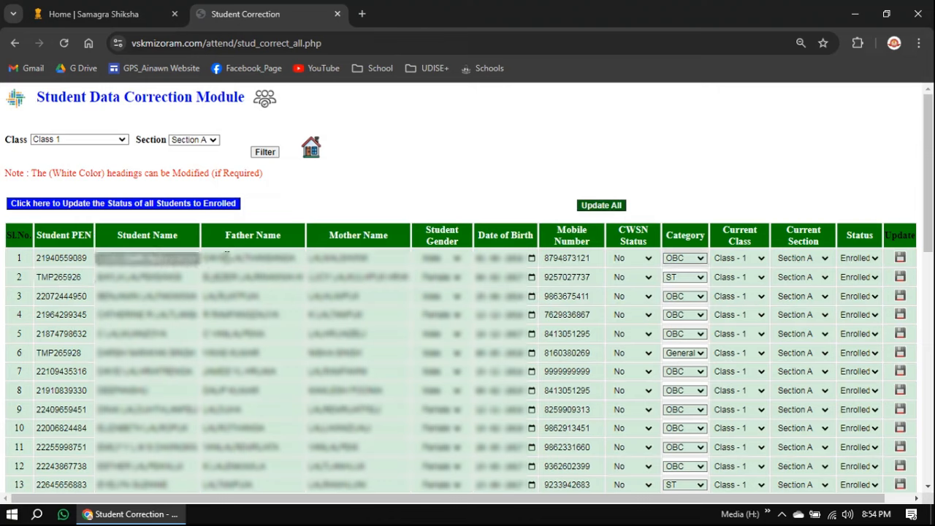
{"action": "key", "text": "Tab"}
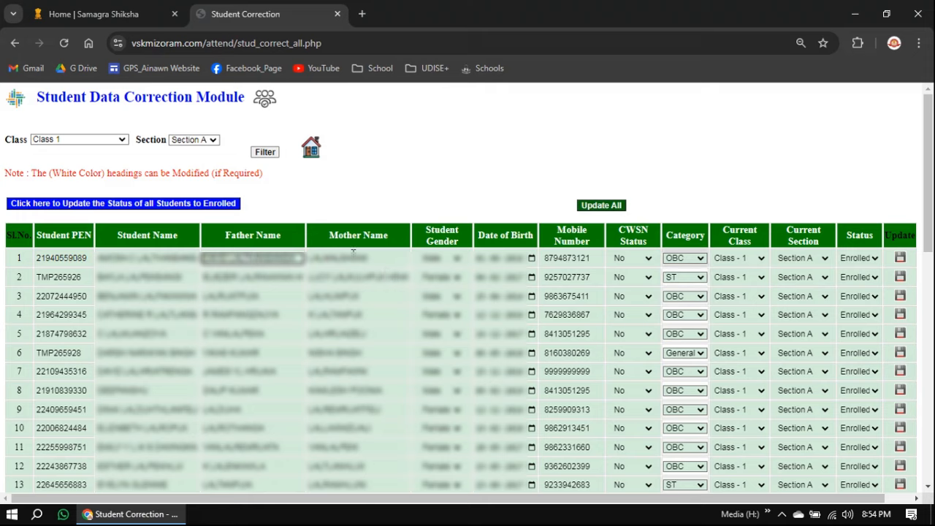
{"action": "key", "text": "Tab"}
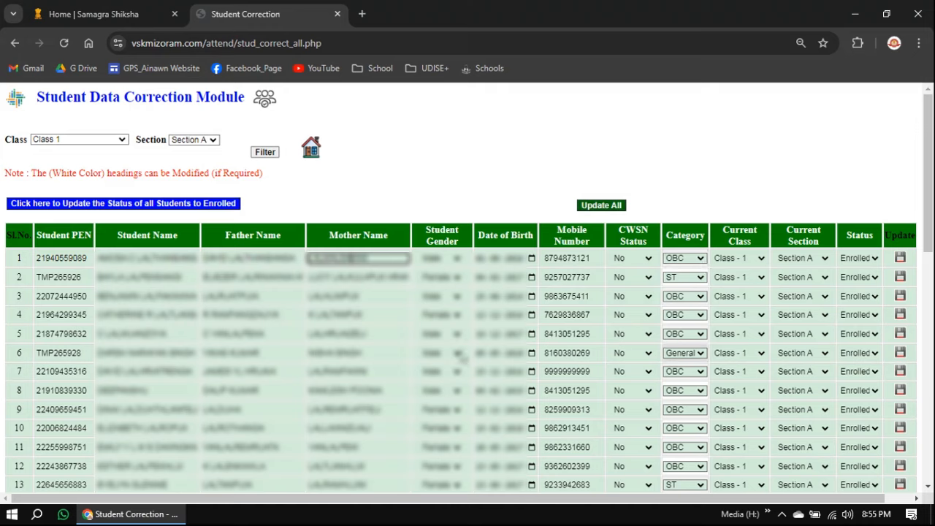
{"action": "left_click", "coordinate": [427, 175]}
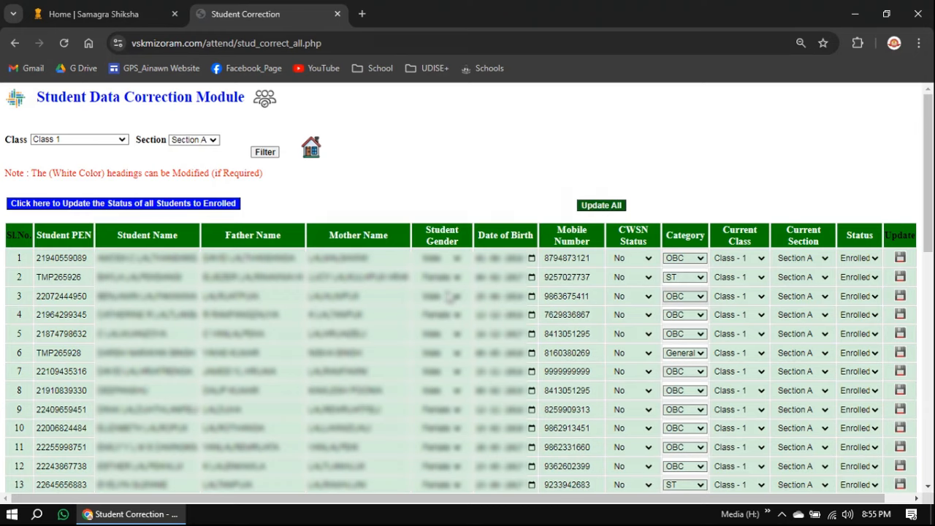
{"action": "left_click", "coordinate": [311, 151]}
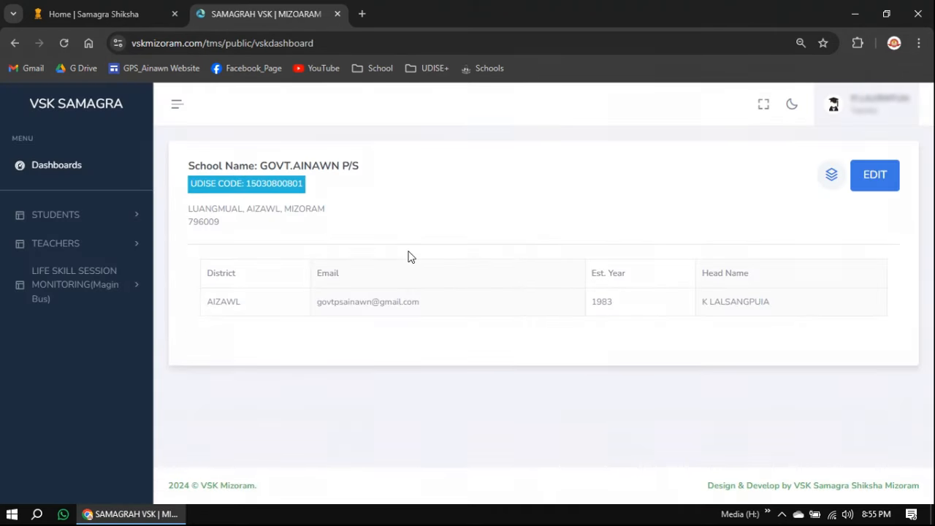